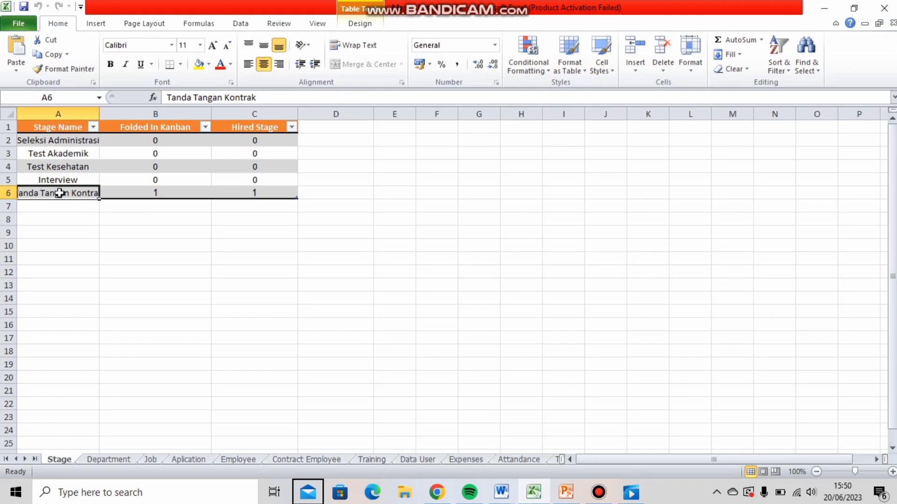
Review the Department, Job and Contract Employee worksheets, and bring the workbook's last worksheets into reach.
click(99, 459)
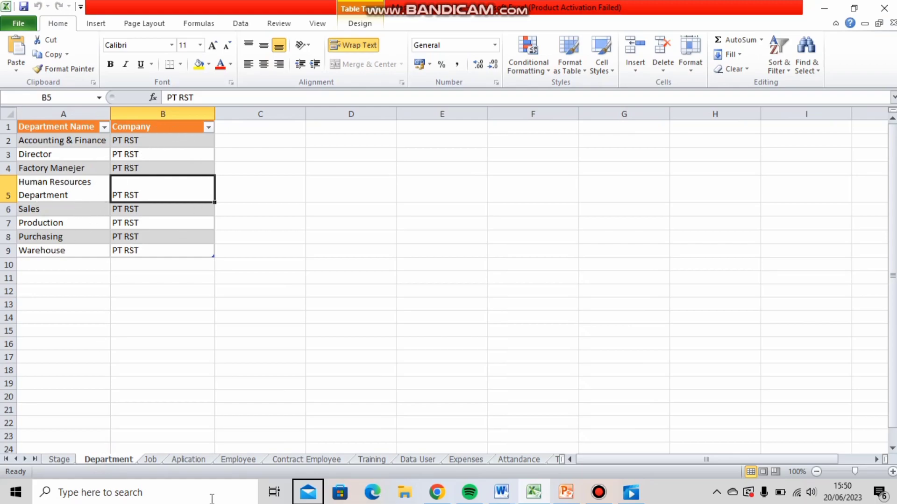
click(150, 459)
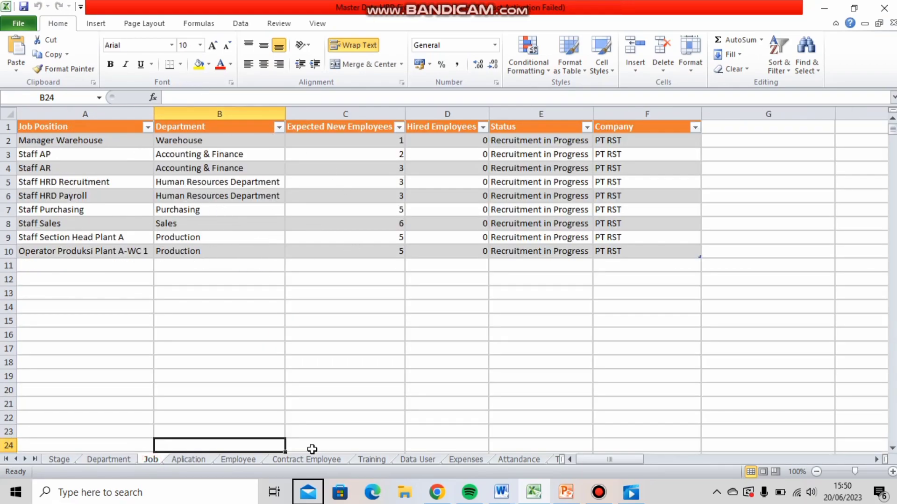
click(342, 460)
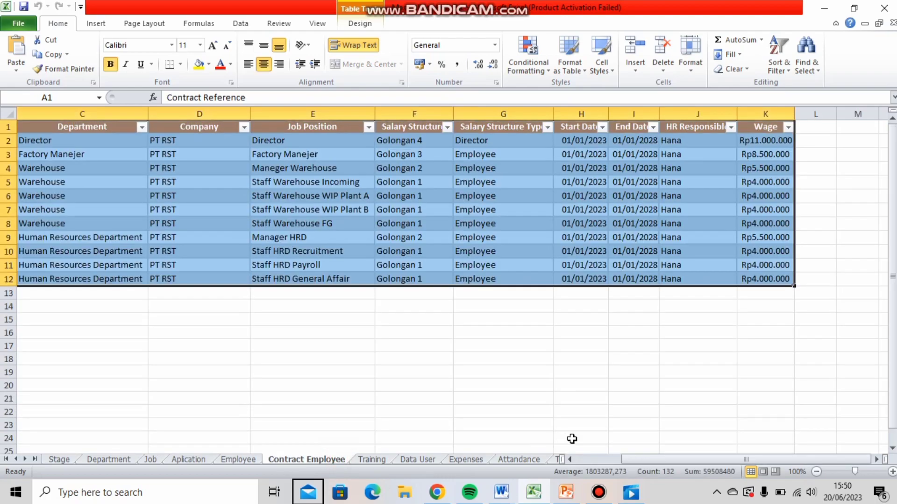
click(553, 459)
click(554, 459)
click(554, 460)
click(554, 460)
click(553, 459)
click(553, 459)
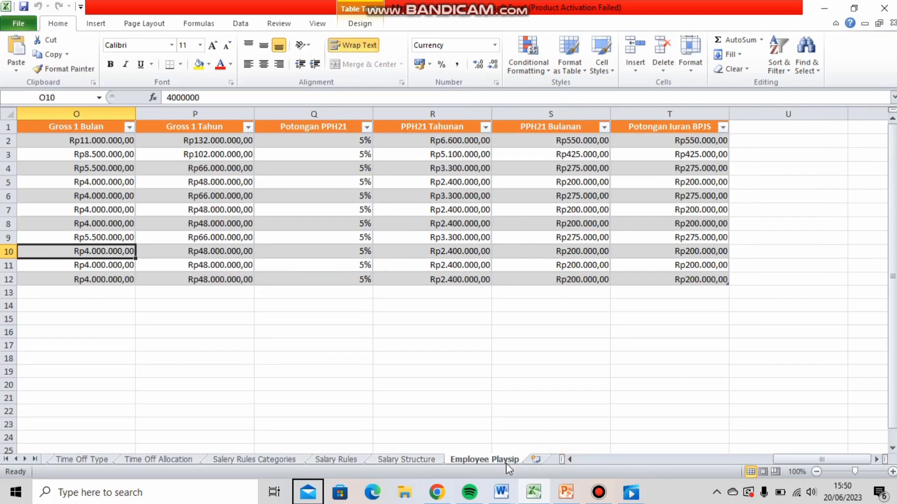
Review the Salary Structure, Salary Rules, Salery Rules Categories and Time Off Allocation worksheets.
click(406, 459)
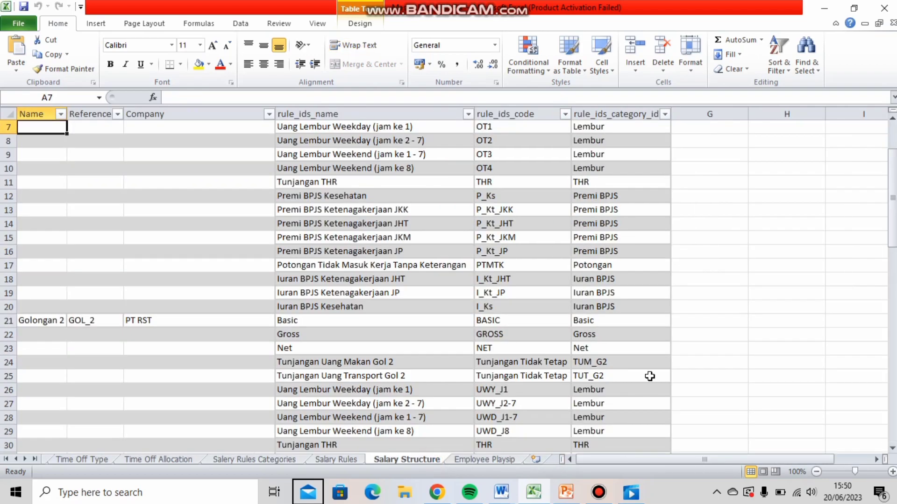
click(337, 451)
click(336, 460)
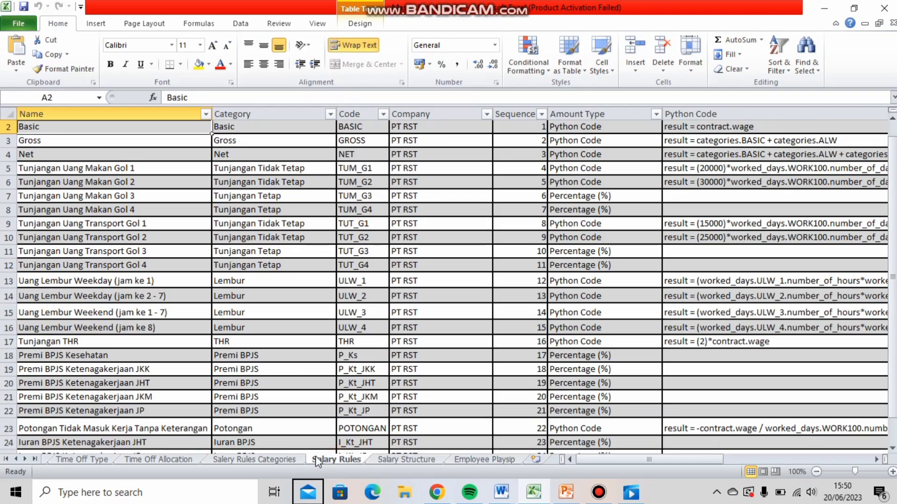
click(294, 460)
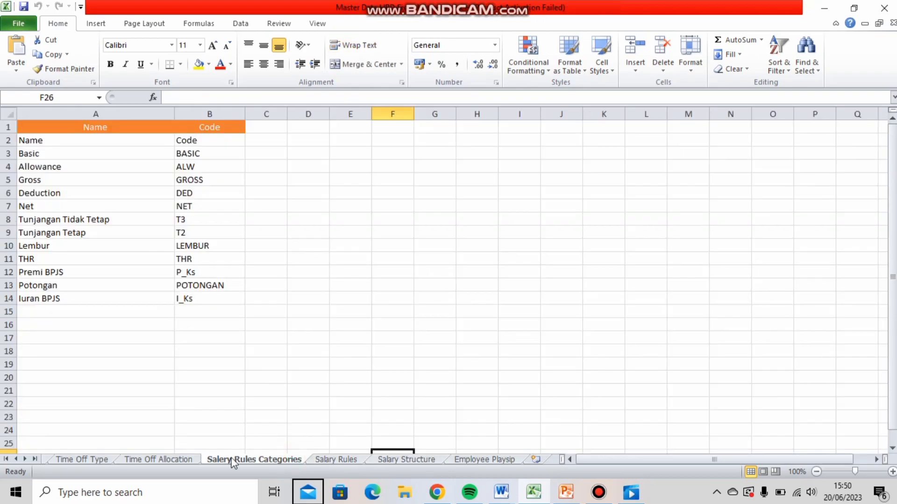
click(173, 459)
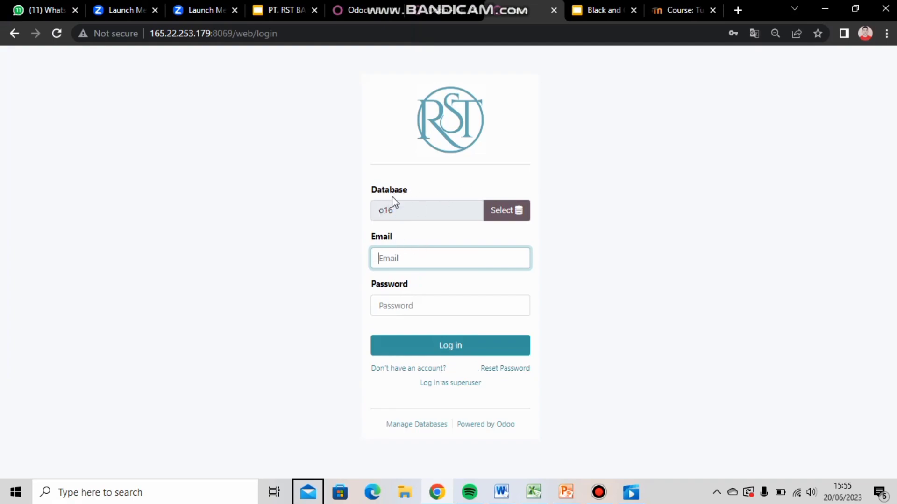
Switch to Odoo in the browser and log in to the o16 database with the saved account's email and password.
click(442, 260)
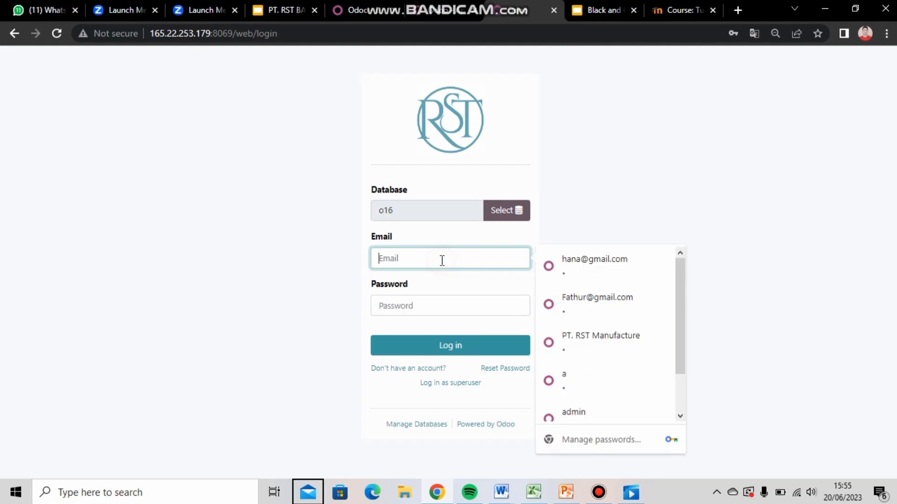
click(609, 259)
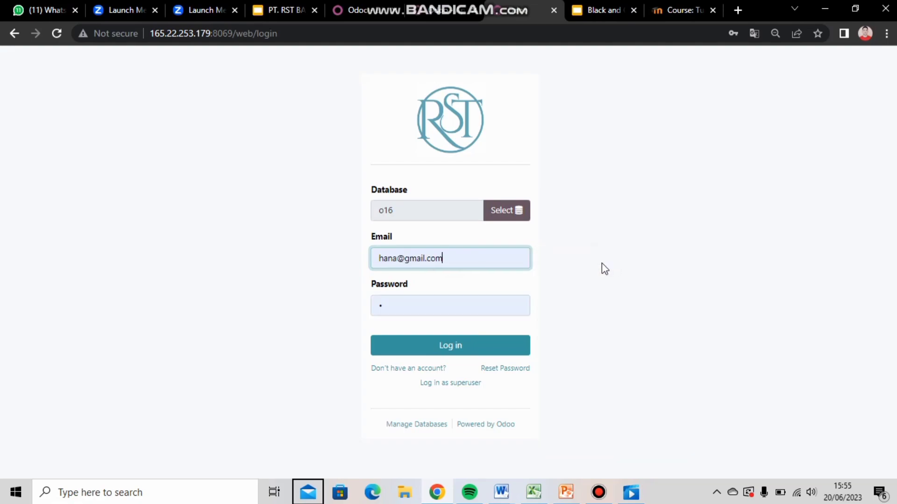
click(492, 340)
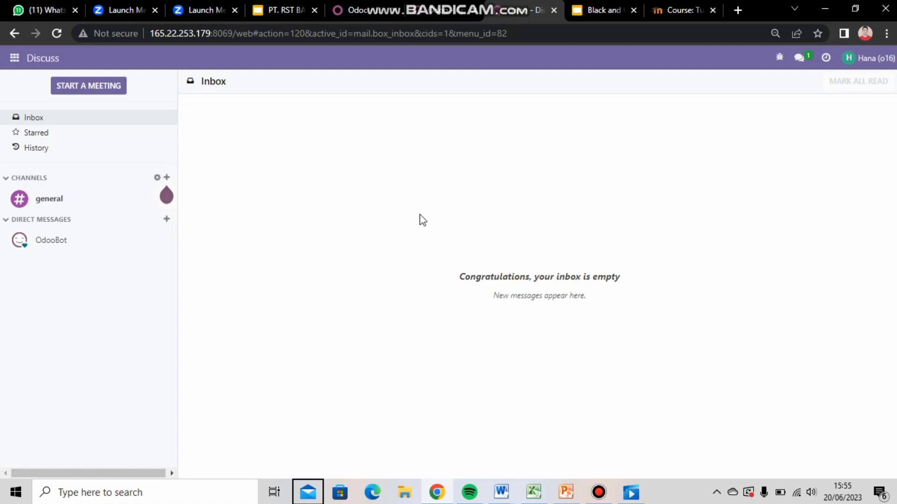
Open the list of job position stages in the Recruitment app's configuration.
click(19, 69)
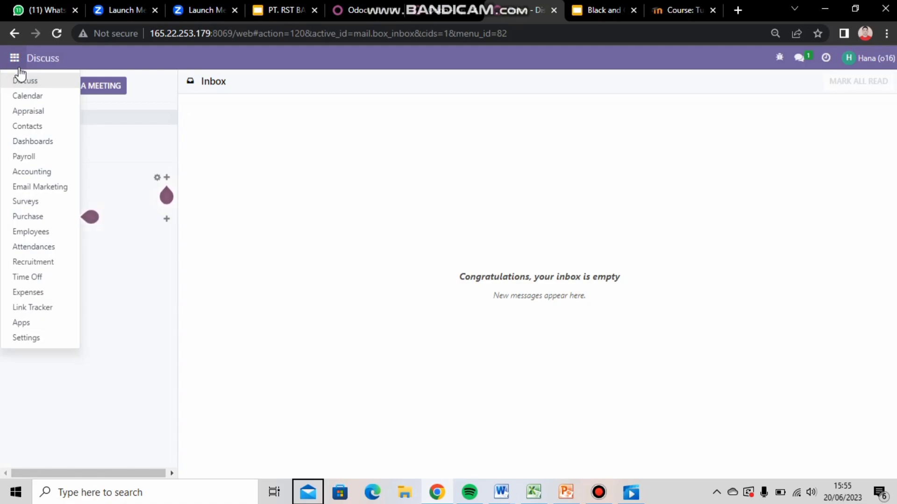
click(40, 264)
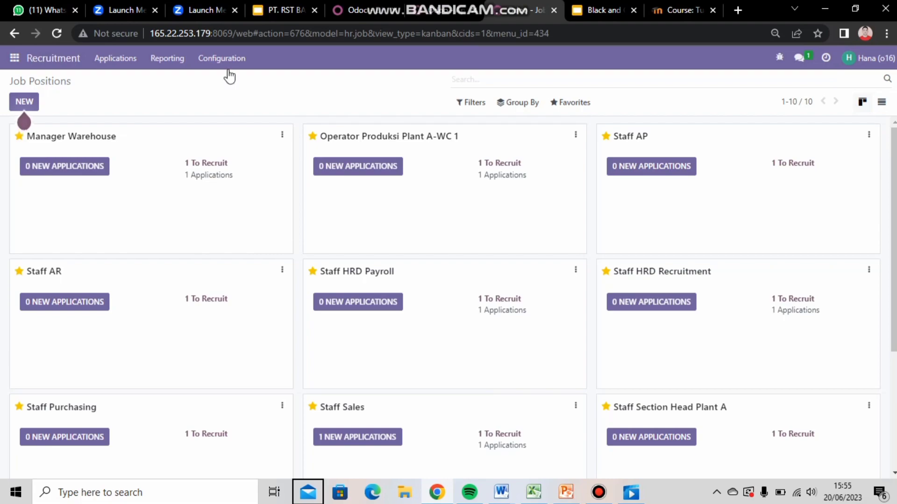
click(229, 69)
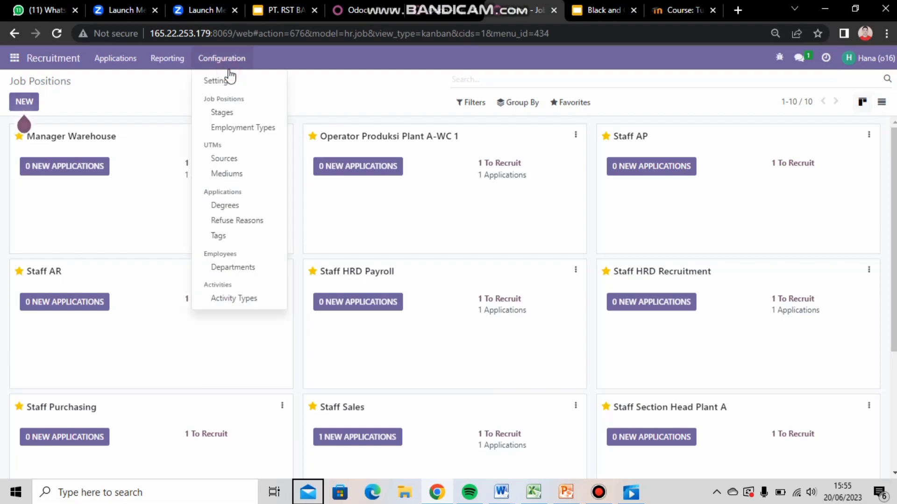
click(230, 115)
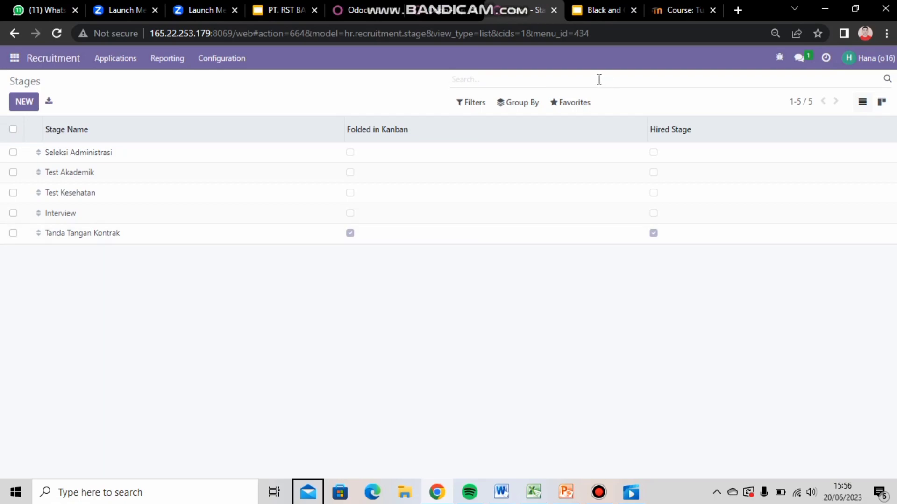
Start a record import for the stages and load the Master Data HRD Fix workbook from Downloads.
click(574, 111)
click(572, 148)
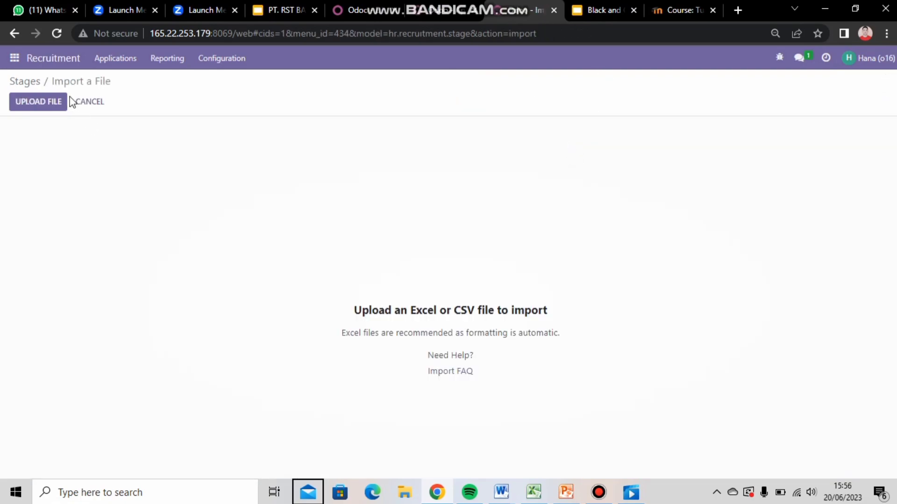
click(62, 105)
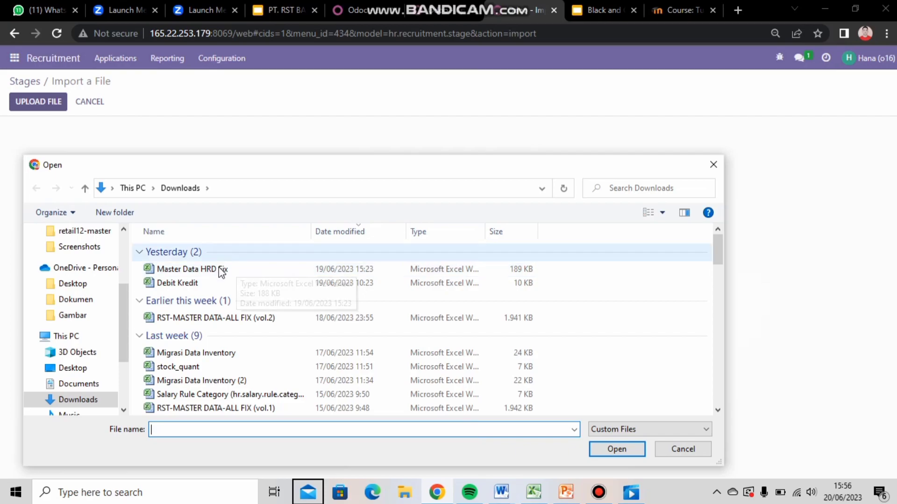
double_click(219, 269)
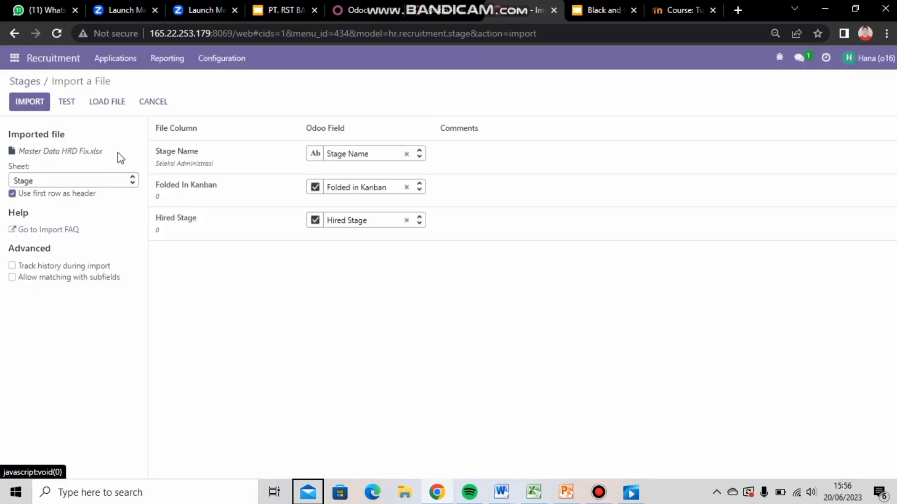
Test the stage import using the Stage sheet, and return to the stages list without importing.
click(128, 183)
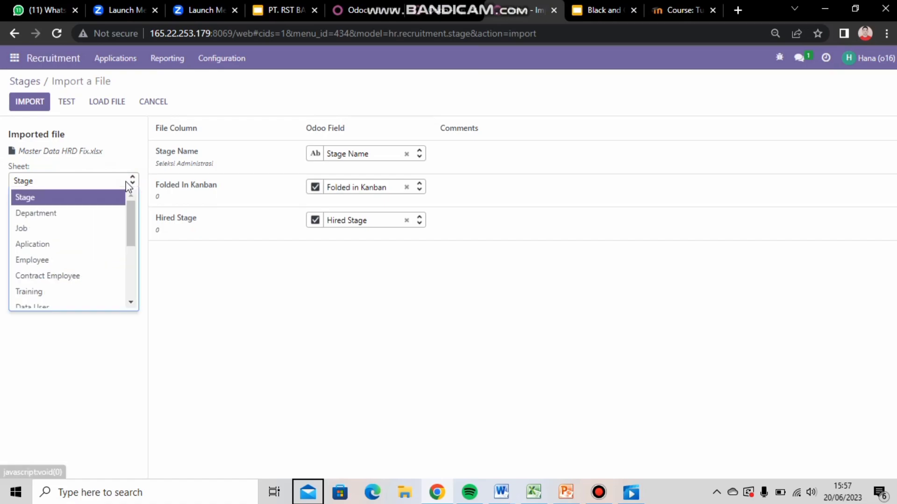
click(109, 194)
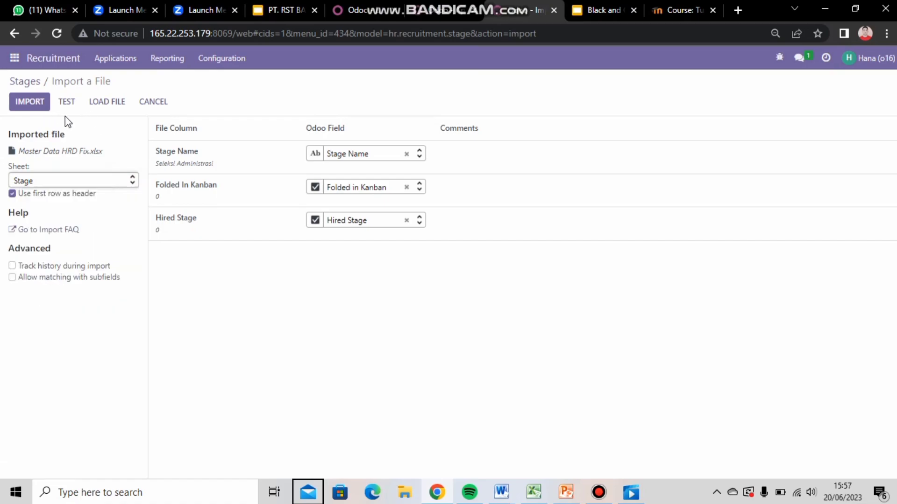
click(67, 102)
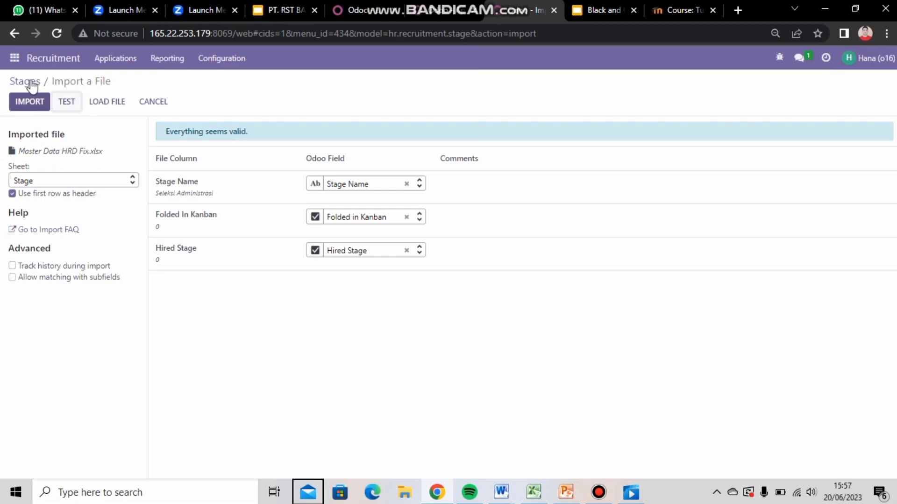
click(31, 84)
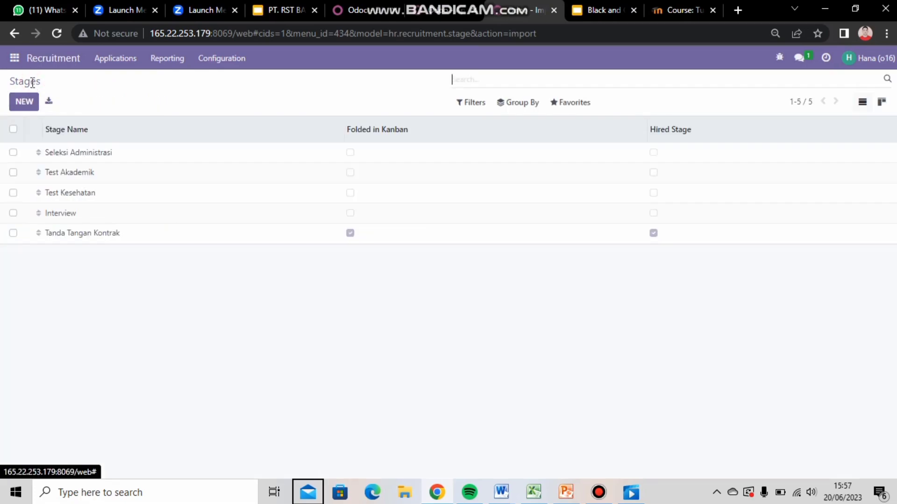
Start a record import for the recruitment departments and load the Master Data HRD Fix workbook.
click(220, 68)
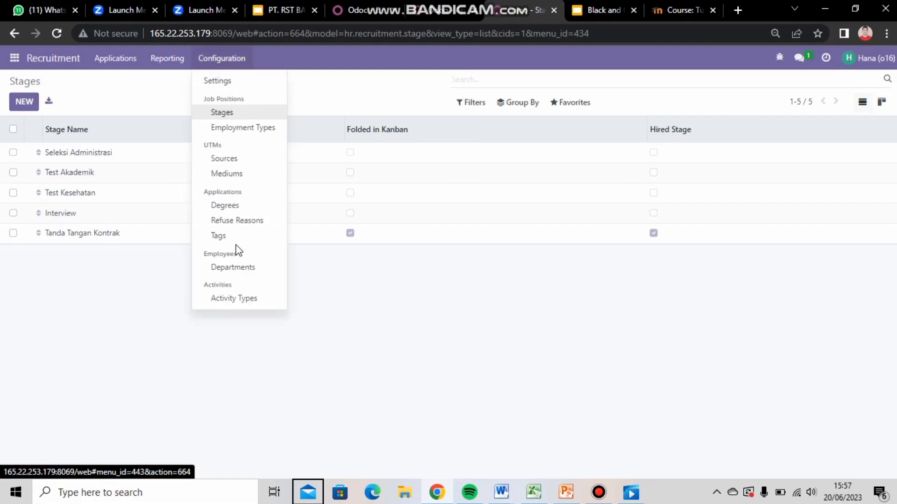
click(236, 273)
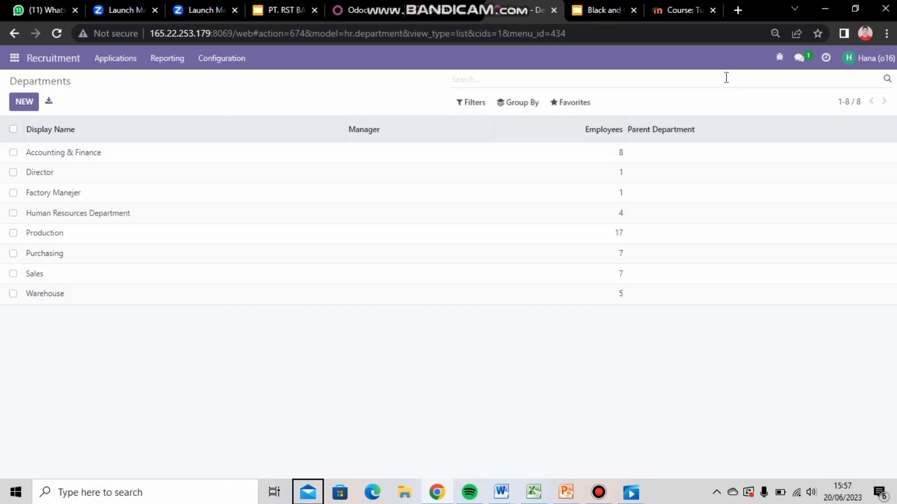
click(574, 102)
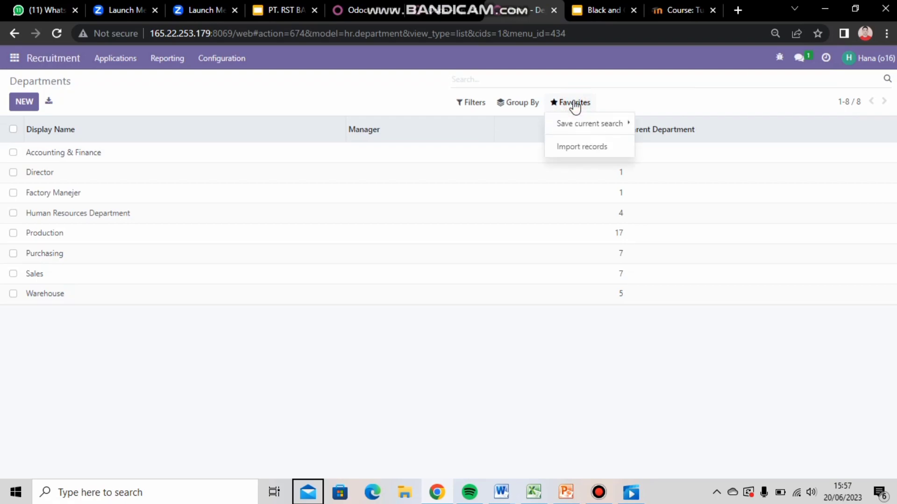
click(568, 153)
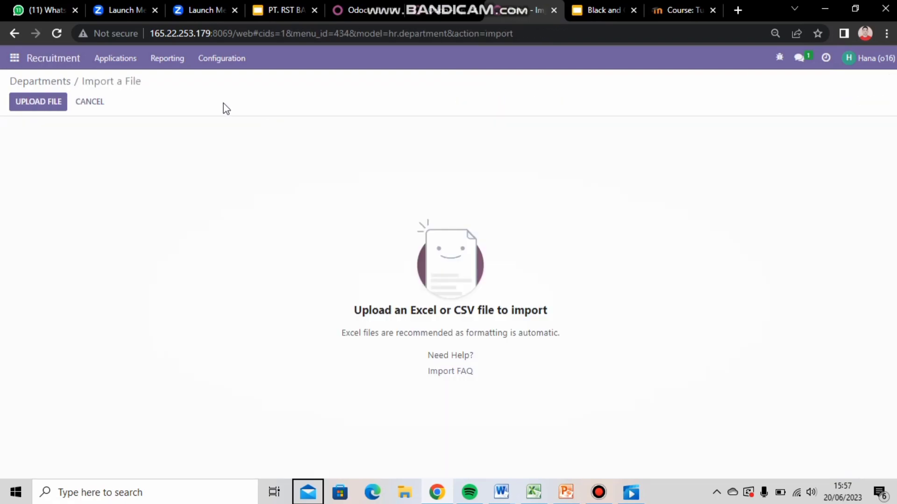
click(30, 106)
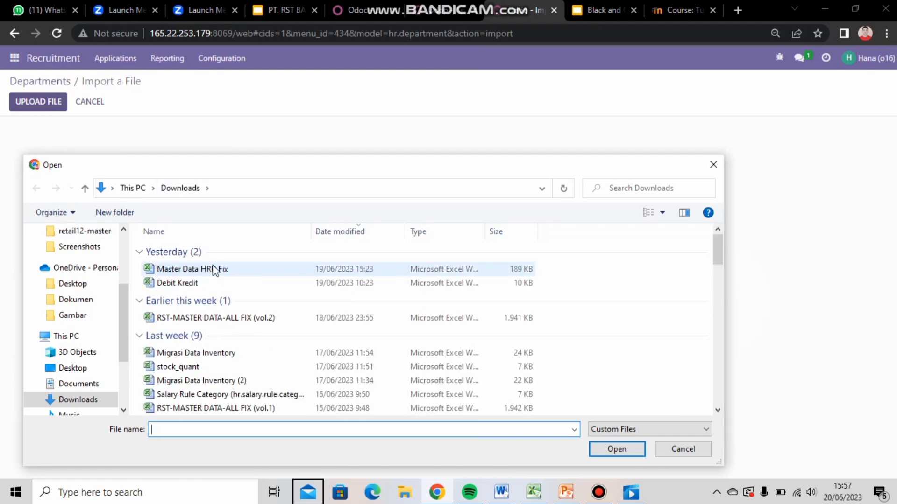
double_click(227, 274)
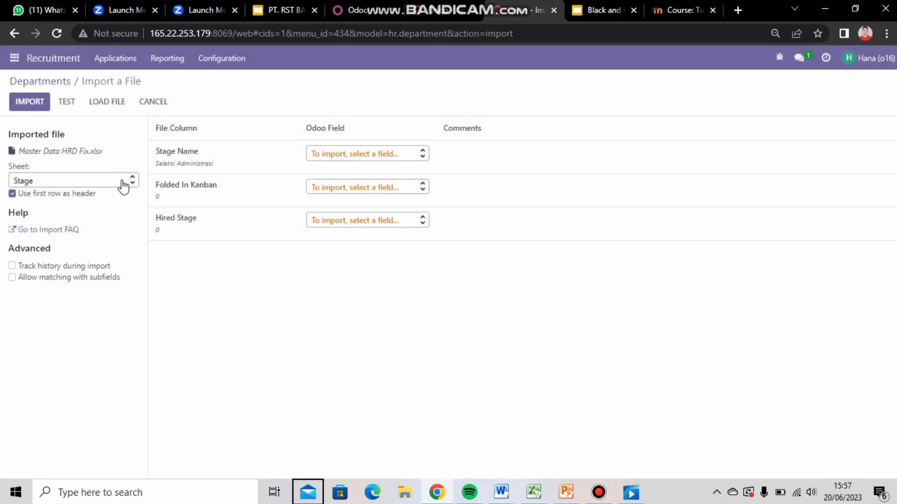
Choose the Department sheet as the import source and test the department import.
click(122, 186)
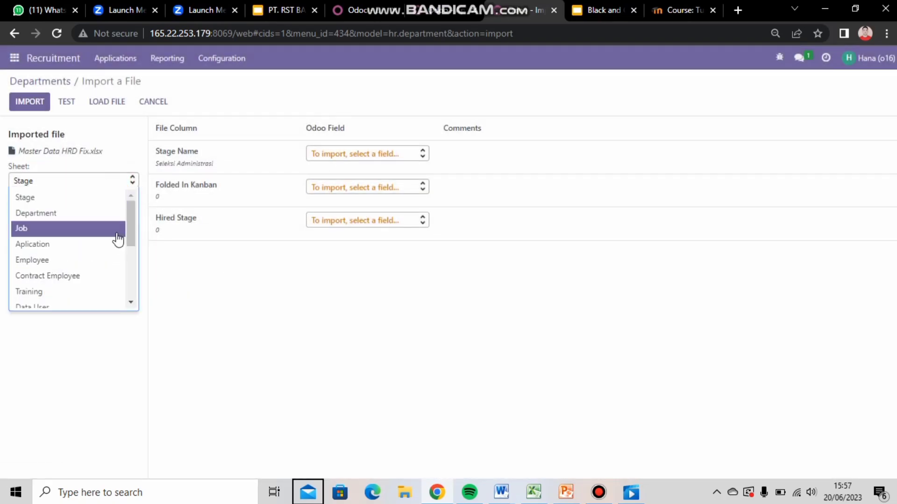
click(117, 213)
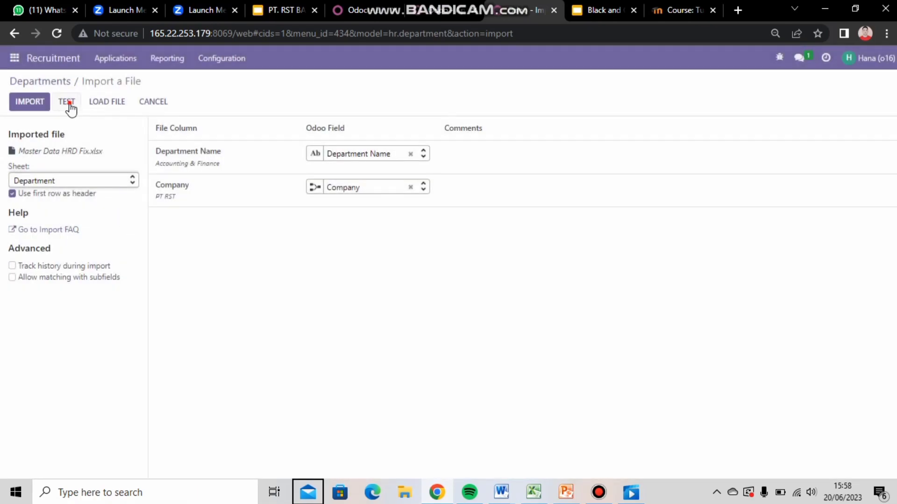
click(66, 102)
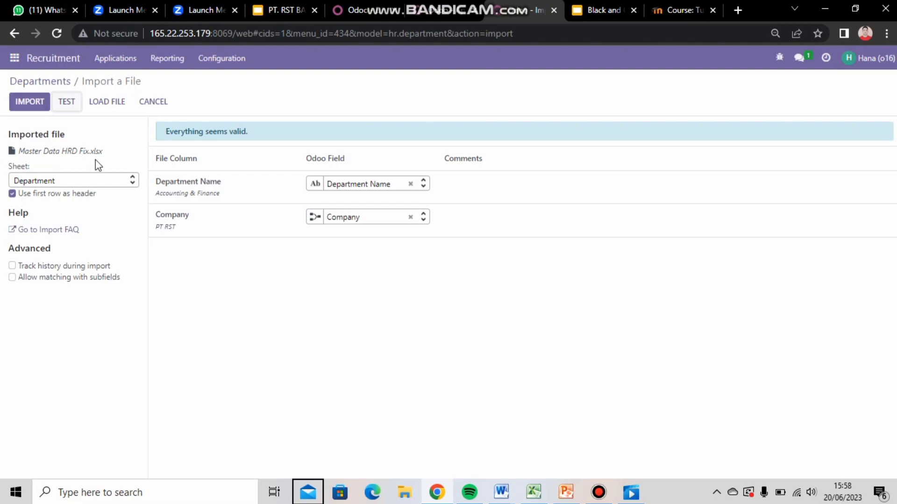
Open the applications by job positions and show the job positions as a list.
click(116, 61)
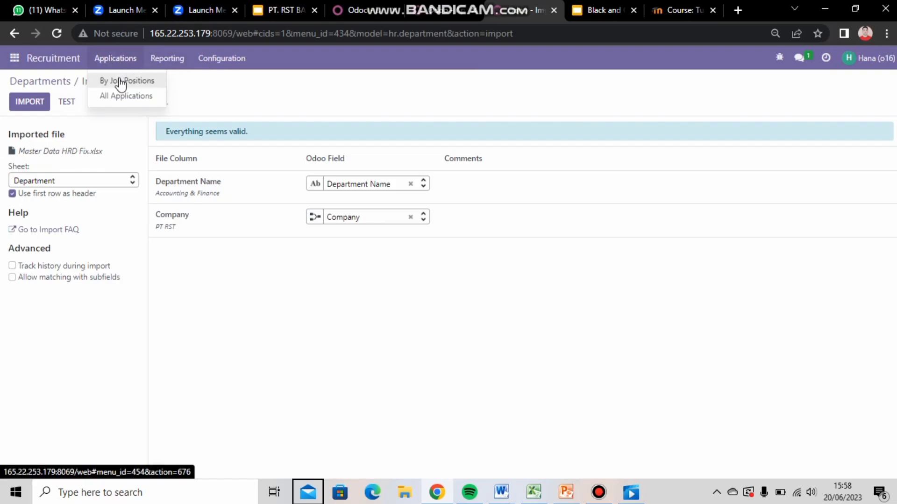
click(121, 80)
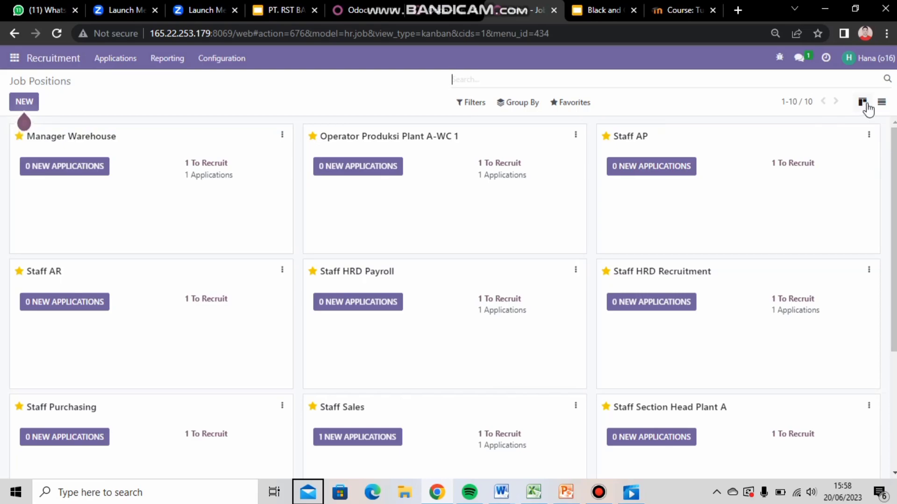
click(881, 107)
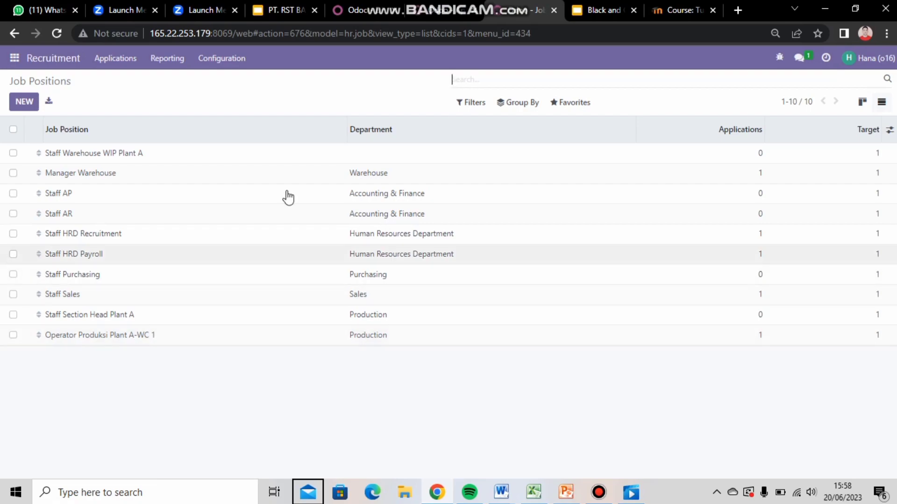
click(219, 60)
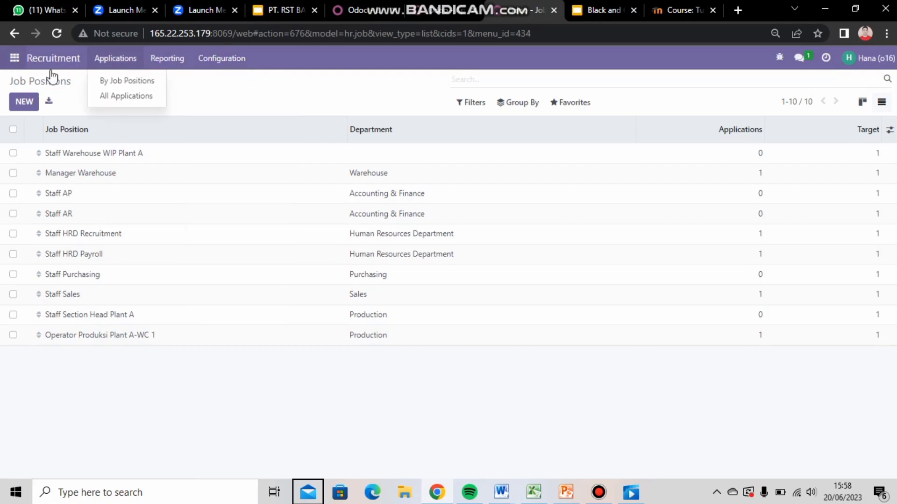
Switch to the master data workbook in Excel, bring its Department, Job and Aplication sheets within reach, and return to Odoo.
mouse_move(533, 493)
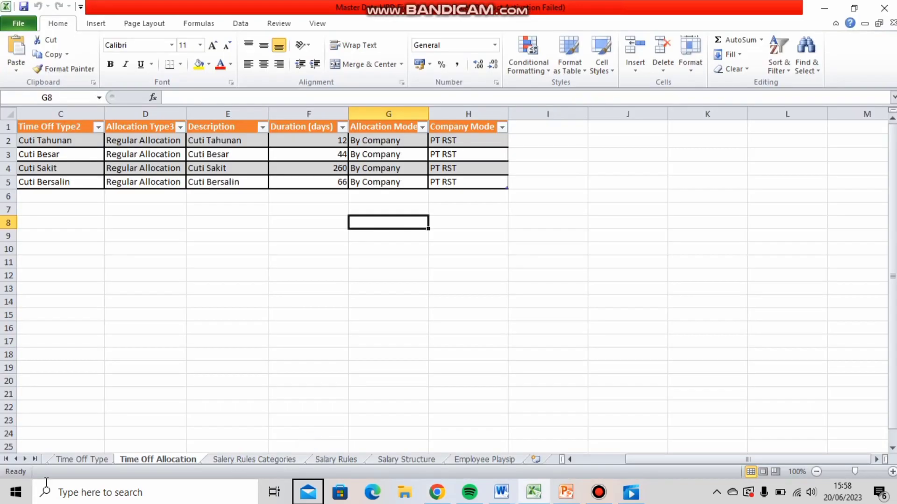
click(16, 460)
click(16, 459)
click(15, 459)
click(16, 459)
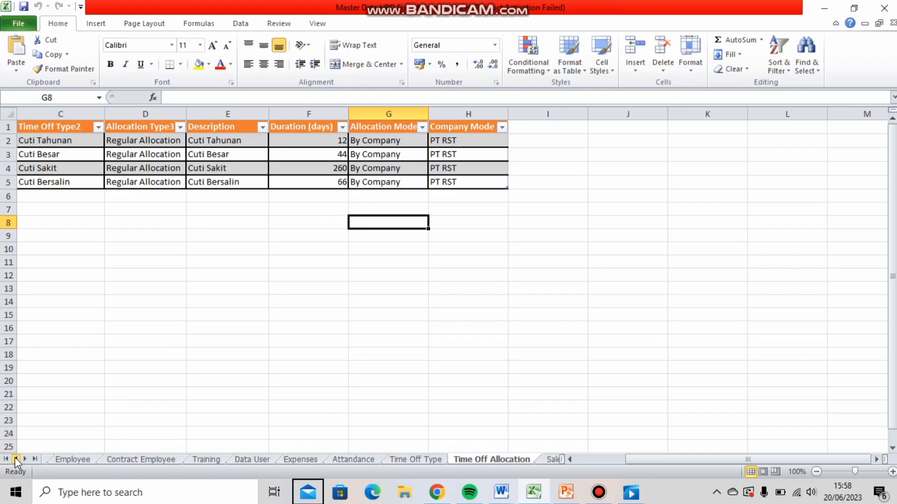
click(15, 459)
click(15, 459)
click(16, 459)
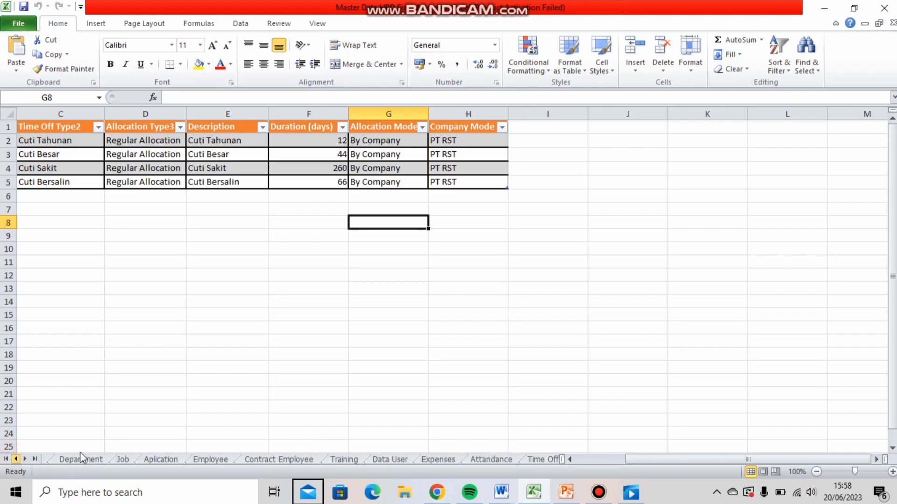
mouse_move(443, 488)
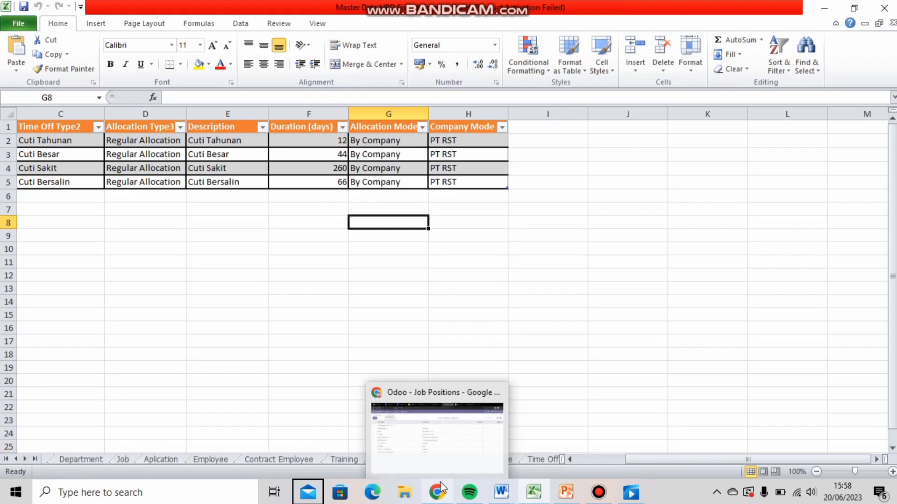
click(435, 466)
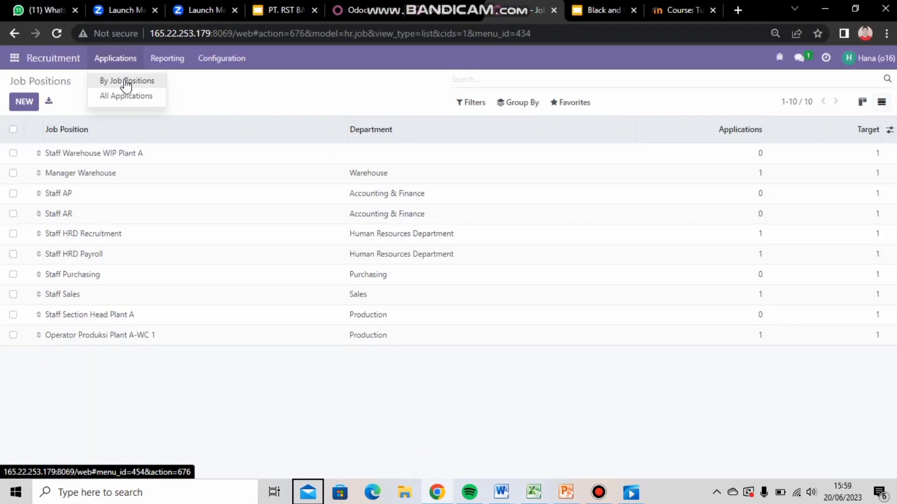
Open all applications and move the Manager Warehouse, Staff HRD Recruitment and Staff Sales applicants to the Test Akademik stage.
click(126, 97)
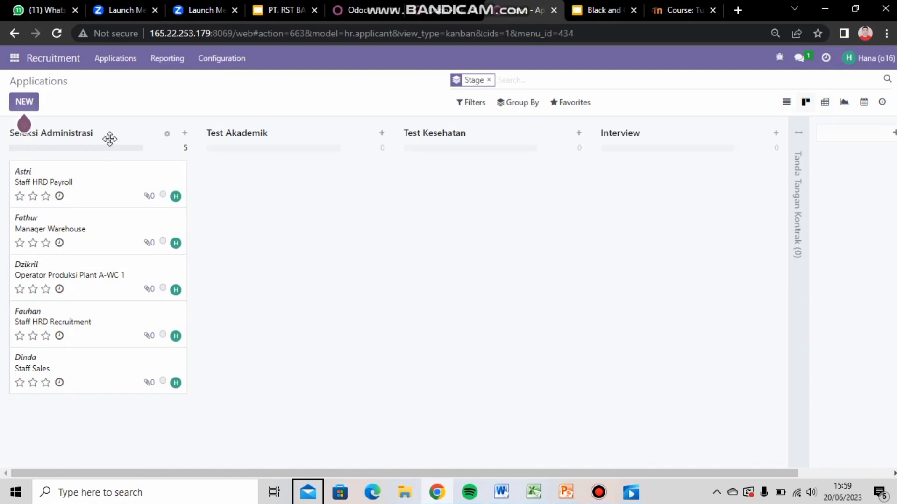
click(32, 196)
drag(80, 232, 254, 187)
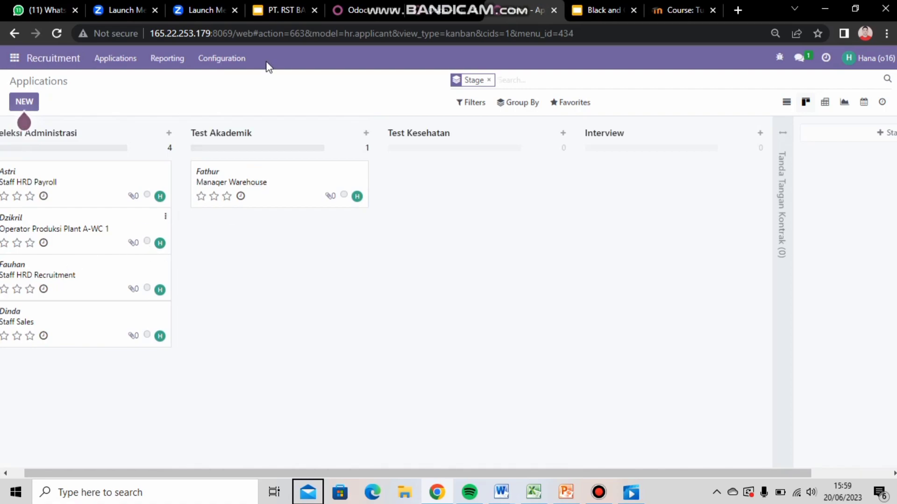
drag(48, 276, 299, 263)
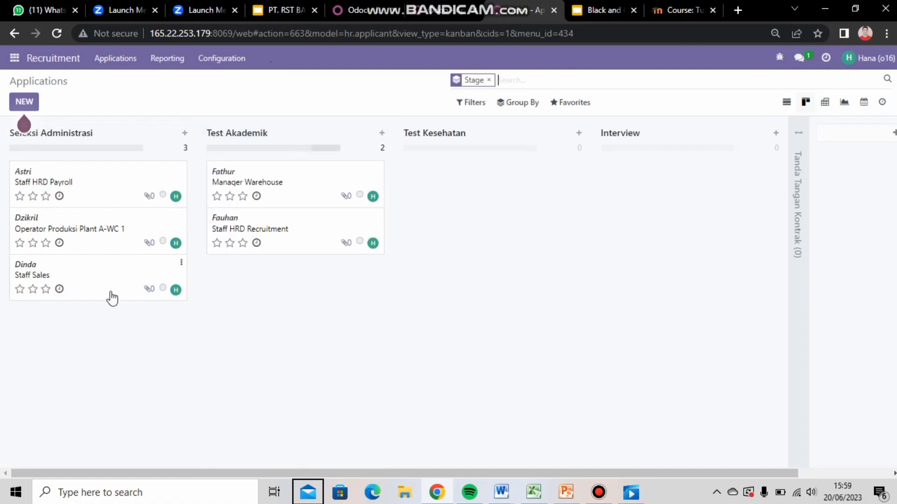
drag(145, 291, 313, 303)
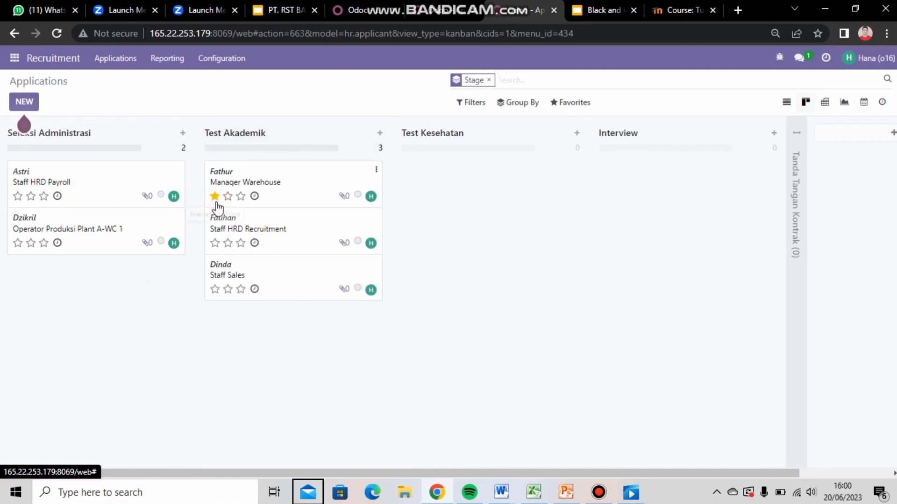
Rate all three applicants in the Test Akademik stage as Excellent with three stars.
click(241, 196)
click(227, 243)
click(242, 243)
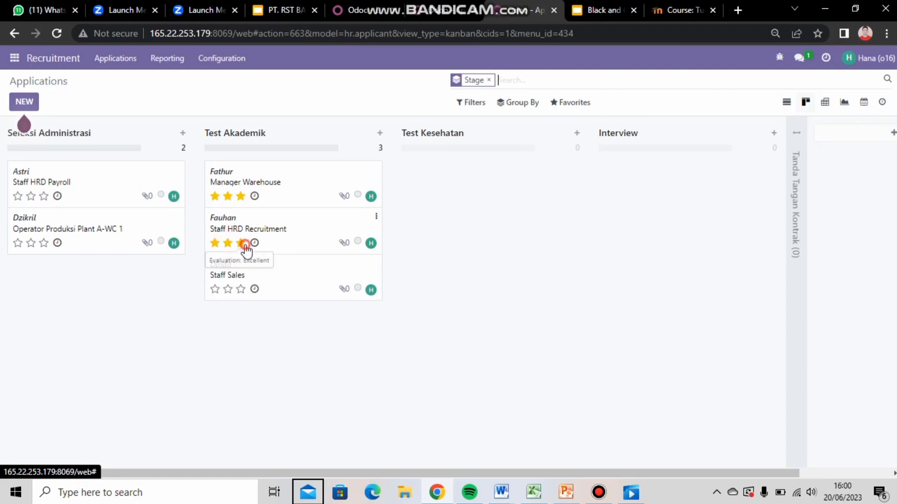
click(229, 290)
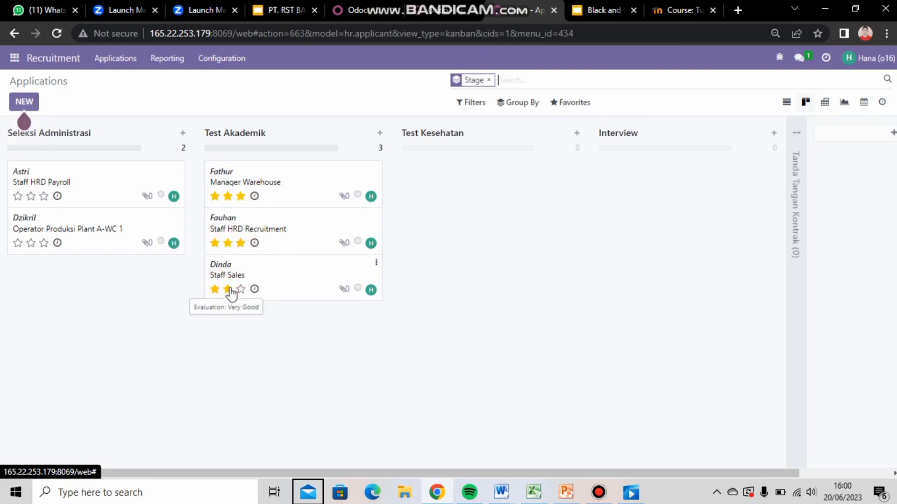
click(239, 290)
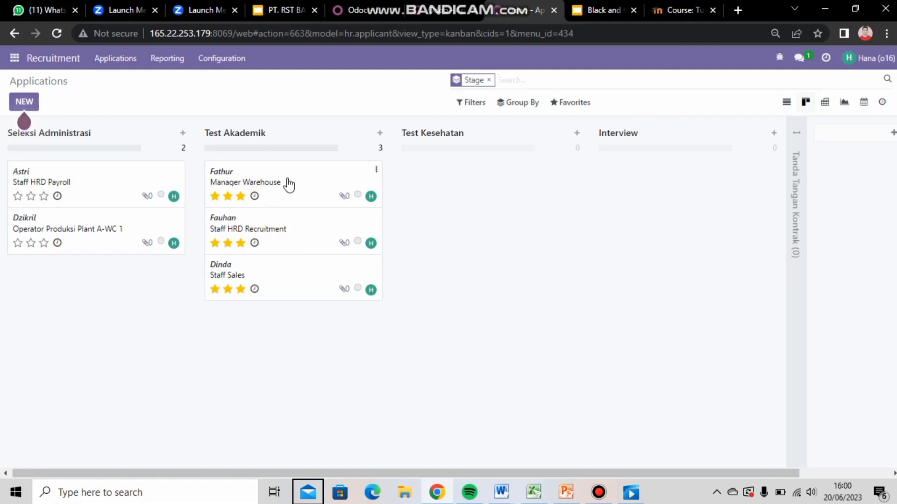
Advance the Manager Warehouse and Staff Sales applicants to the Test Kesehatan stage and on to Interview.
drag(299, 180, 466, 180)
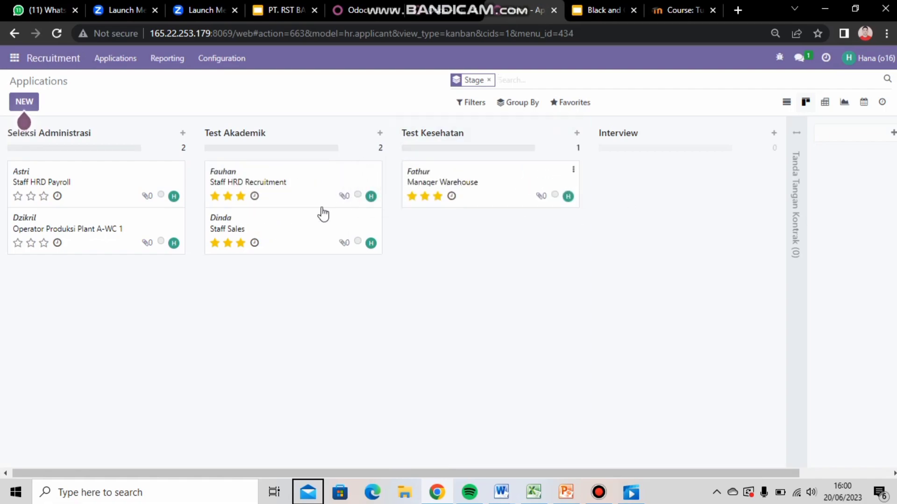
drag(309, 225, 526, 222)
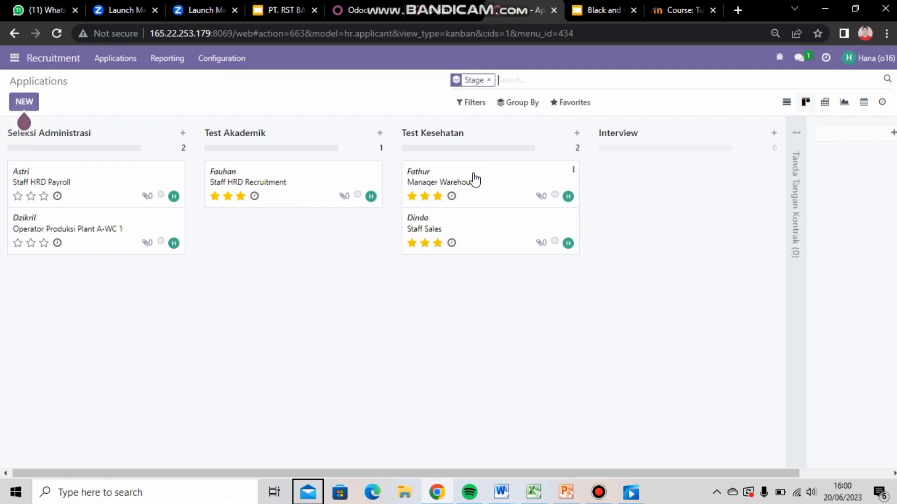
drag(534, 170, 658, 176)
drag(516, 178, 581, 294)
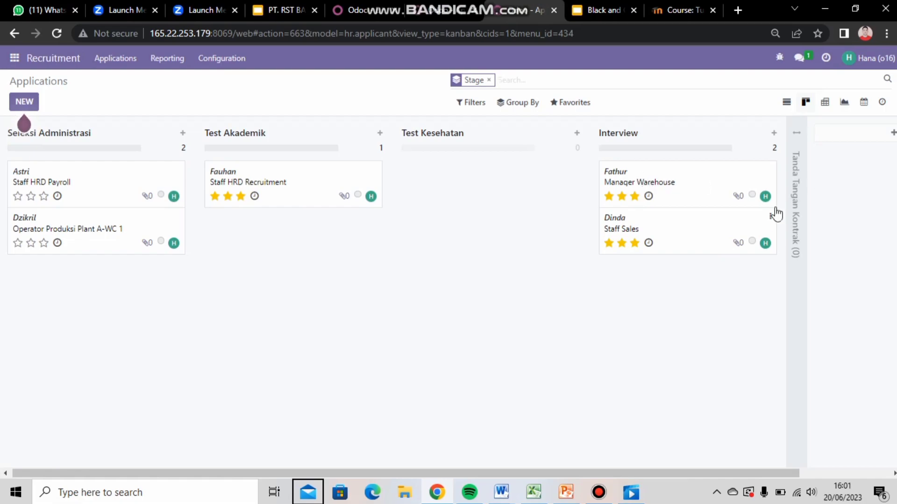
Move the Manager Warehouse applicant to the Tanda Tangan Kontrak stage and unfold that stage.
drag(707, 194, 783, 182)
drag(588, 195, 699, 194)
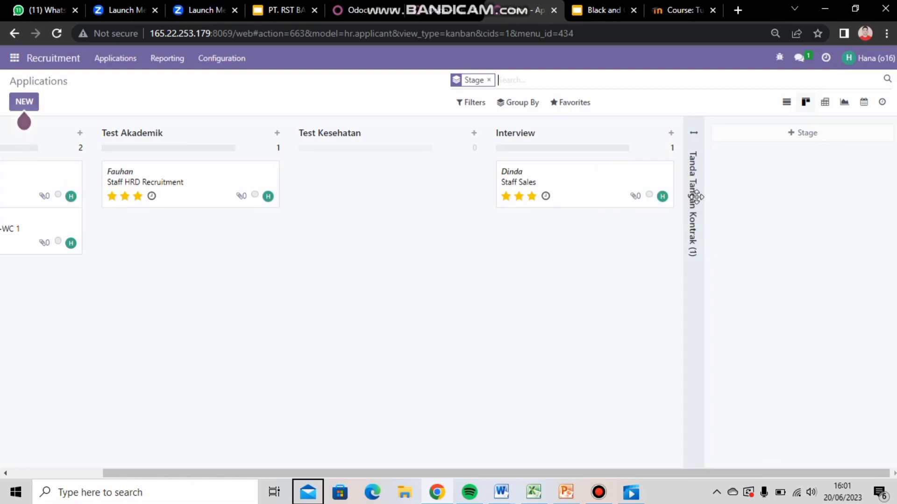
click(695, 197)
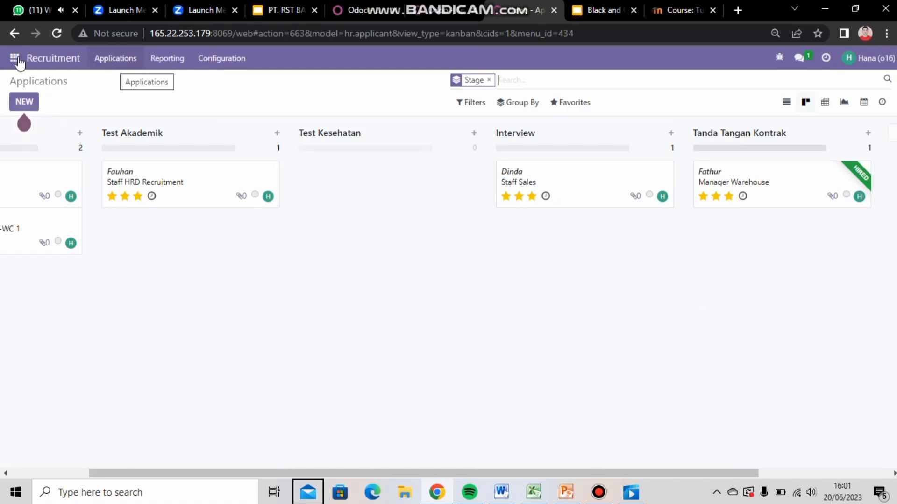
Open the hired Manager Warehouse applicant's record and review the contact, evaluation, job and contract details.
click(710, 173)
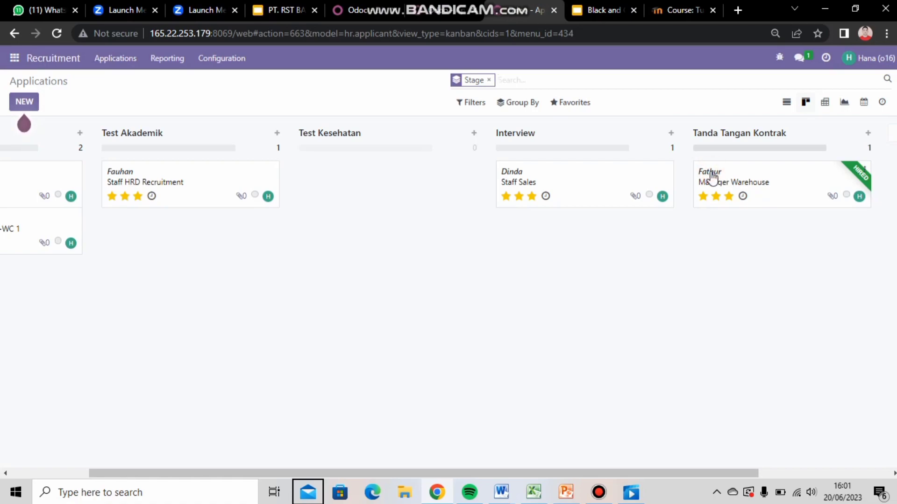
click(711, 176)
click(711, 175)
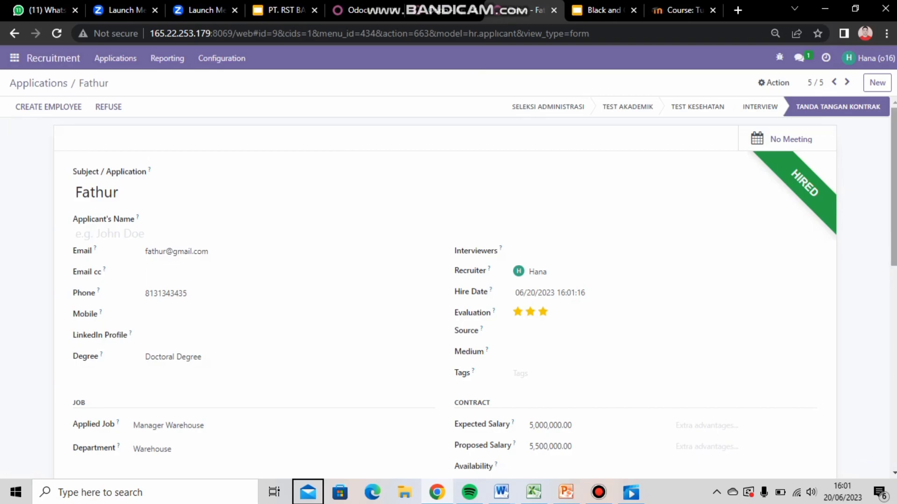
mouse_move(894, 177)
mouse_down()
mouse_move(894, 332)
mouse_move(894, 177)
mouse_up()
click(212, 279)
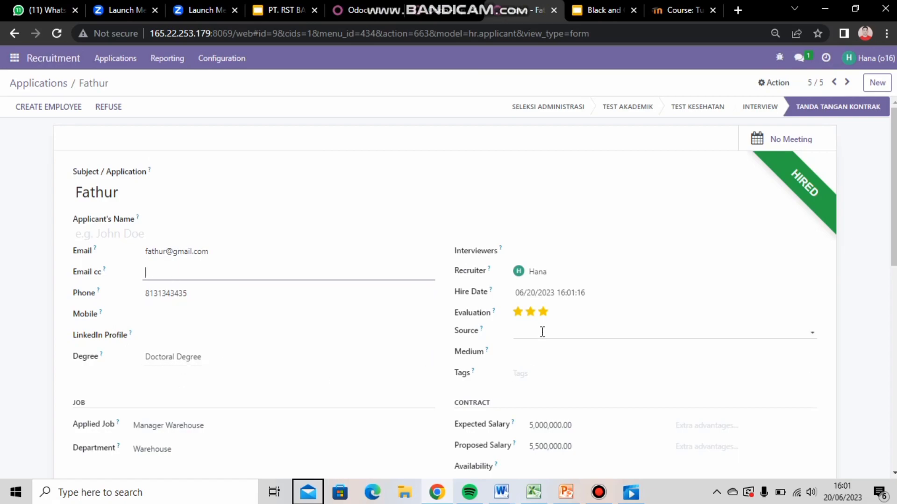
drag(891, 256, 891, 372)
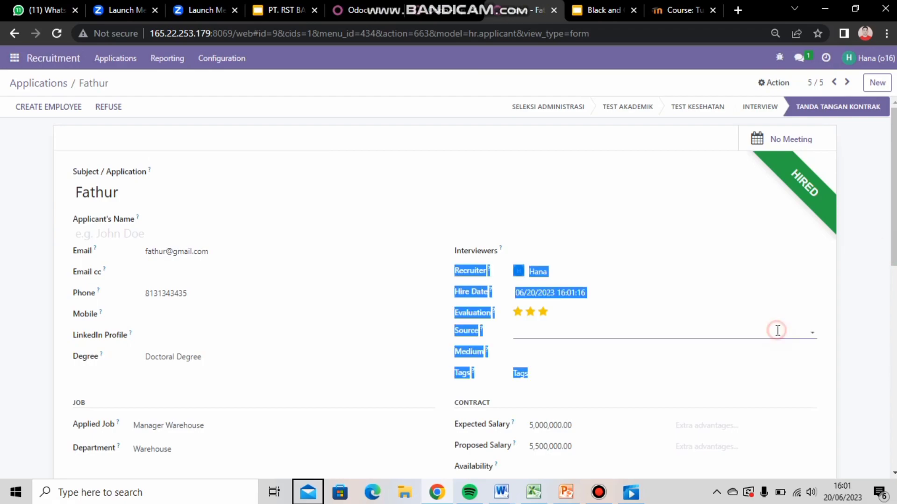
click(777, 331)
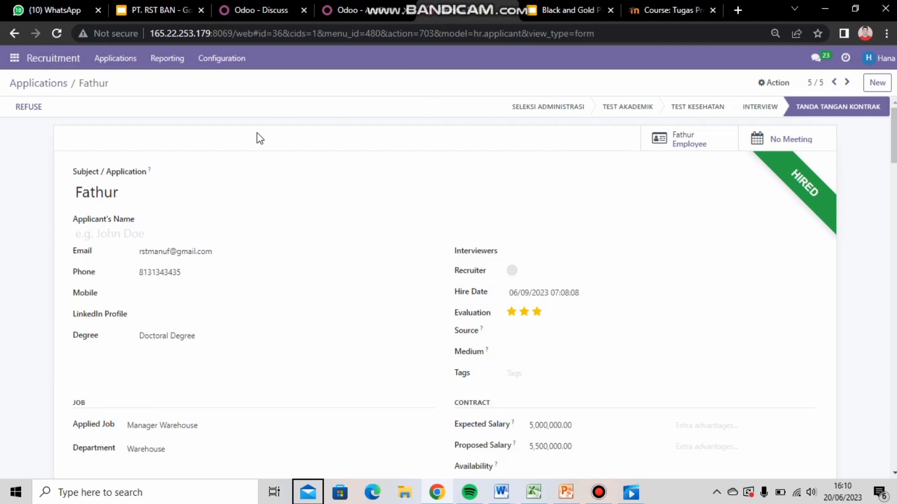
Switch to the Employees module, show only the Warehouse department, and look at the Manager Warehouse employee's card.
click(15, 58)
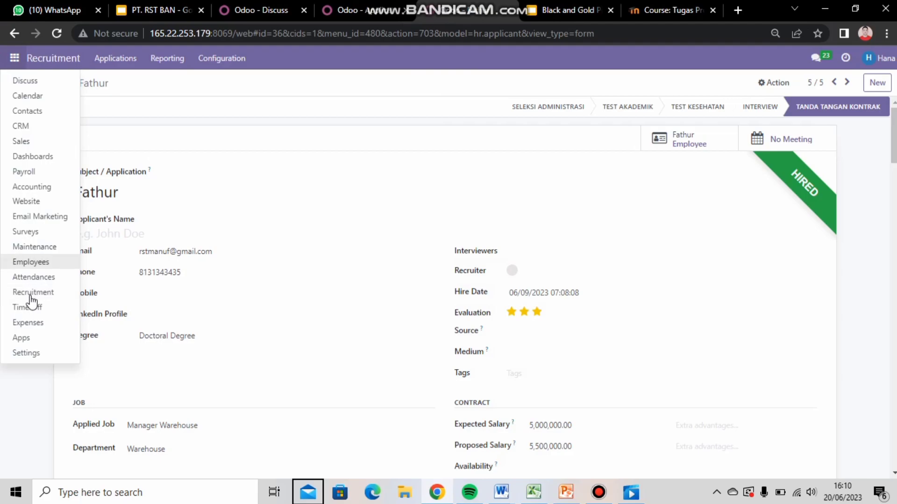
click(33, 268)
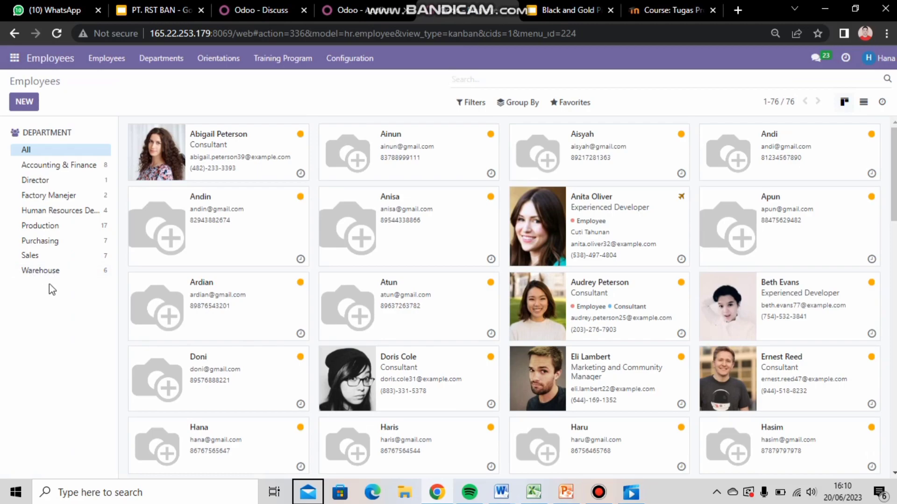
click(49, 275)
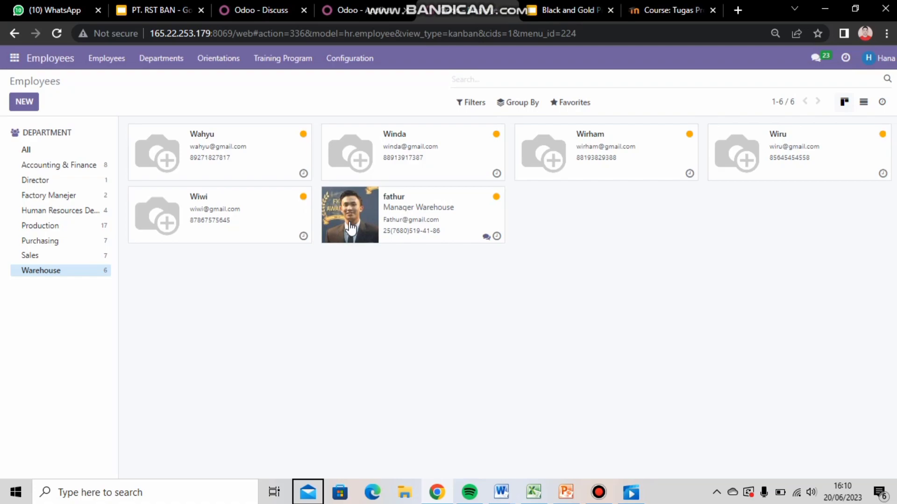
mouse_move(351, 229)
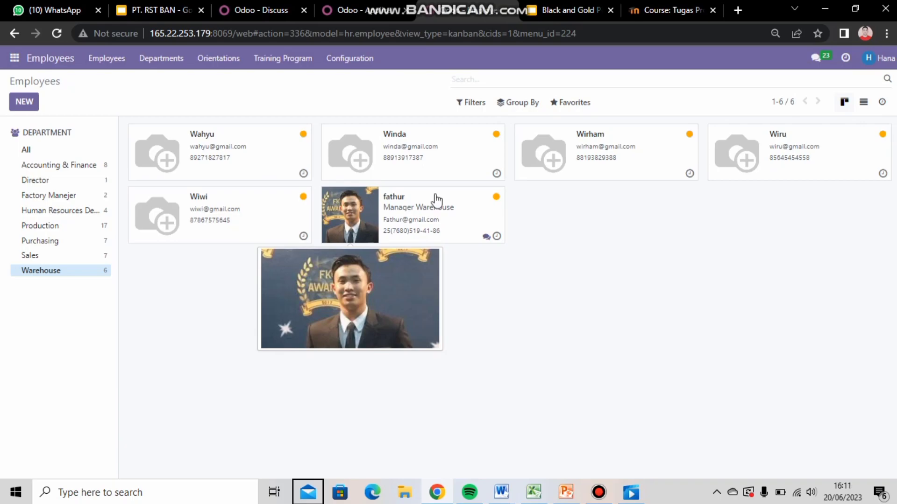
Start a record import for the employees and load the Master Data HRD Fix workbook.
click(567, 104)
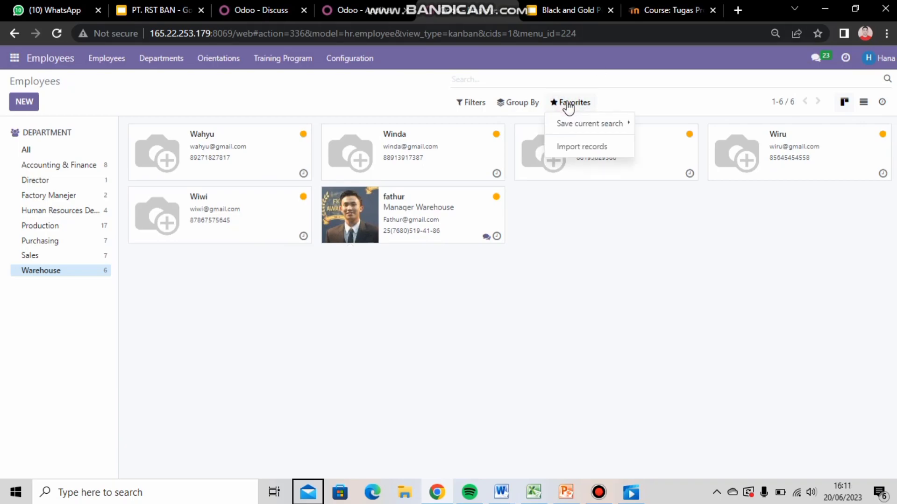
click(572, 145)
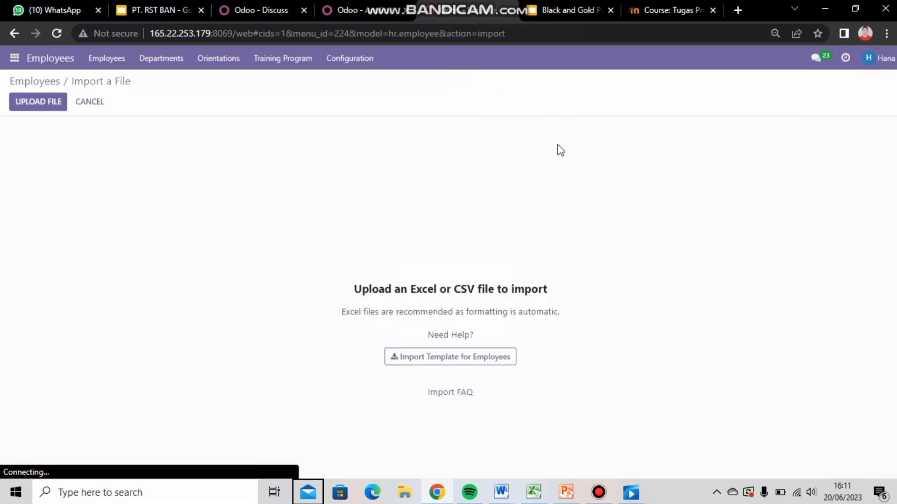
click(31, 103)
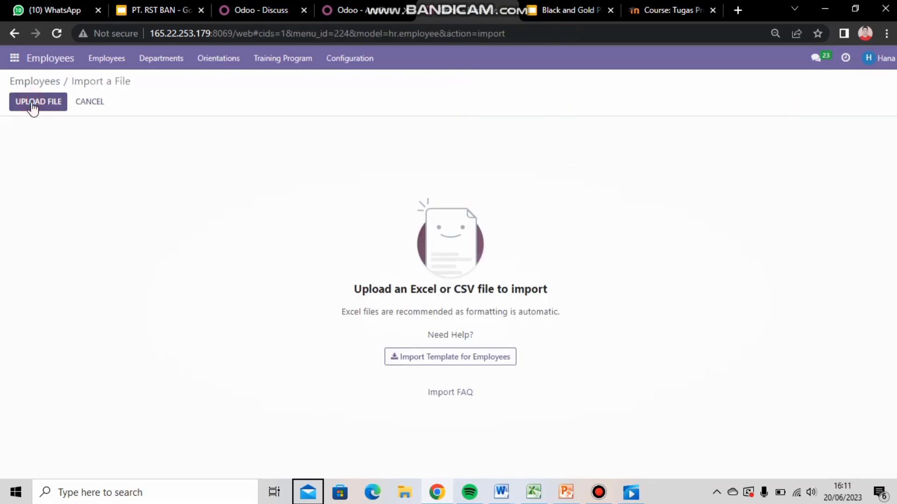
click(33, 104)
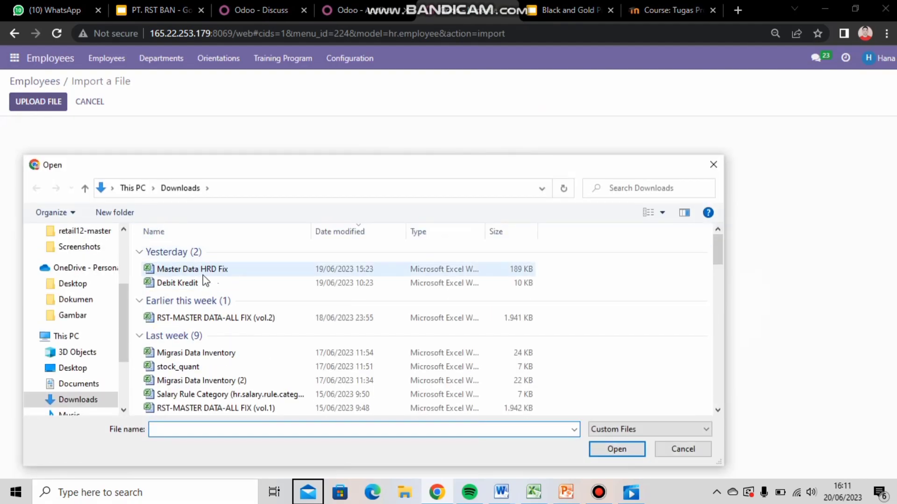
click(213, 270)
double_click(212, 270)
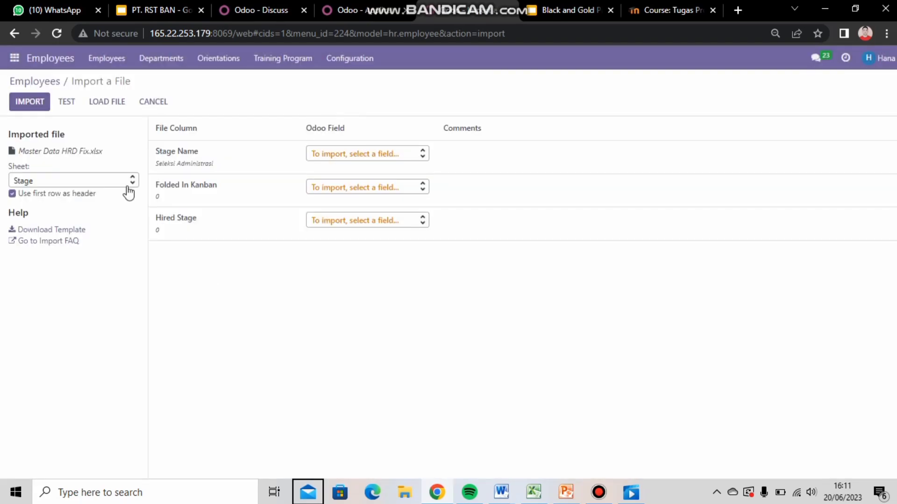
Choose the Employee sheet as the source for the employee import.
click(126, 184)
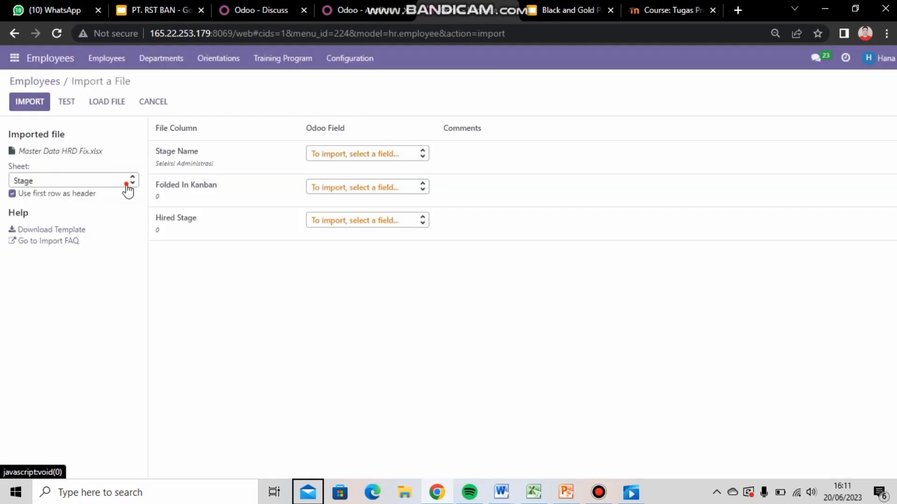
click(127, 187)
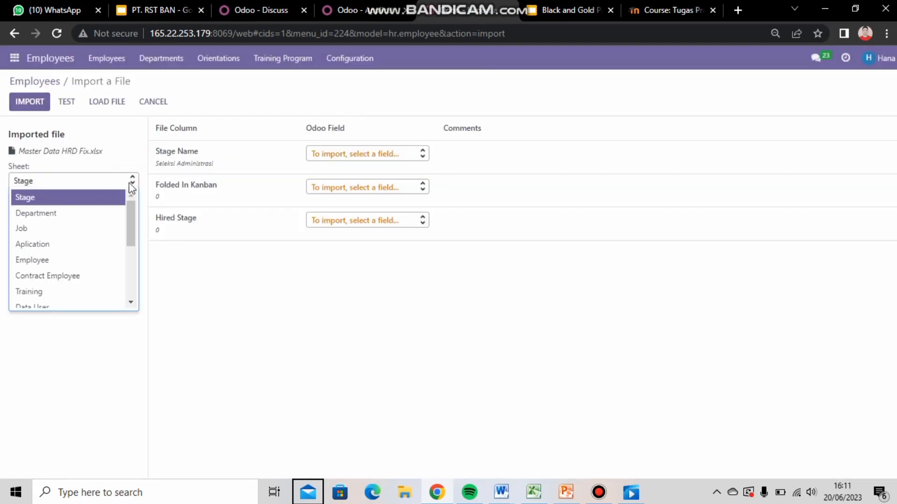
click(96, 259)
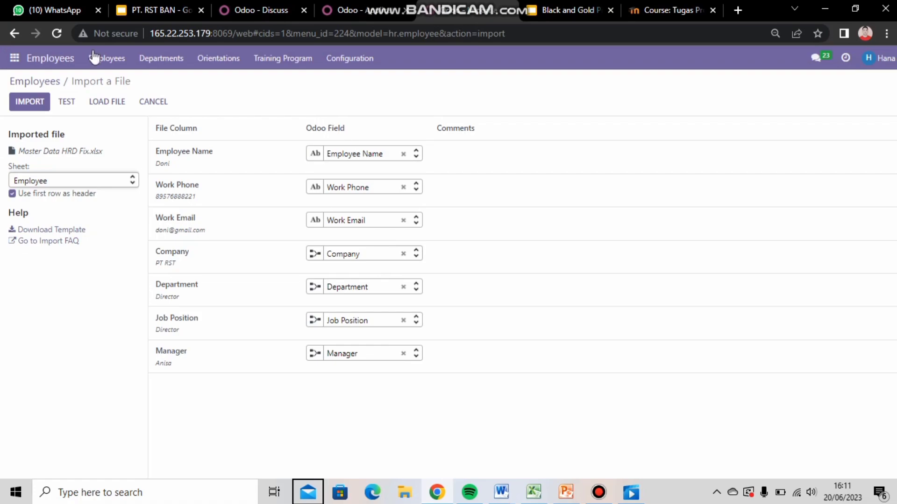
Leave the employee import and open the list of employee training programs.
click(266, 59)
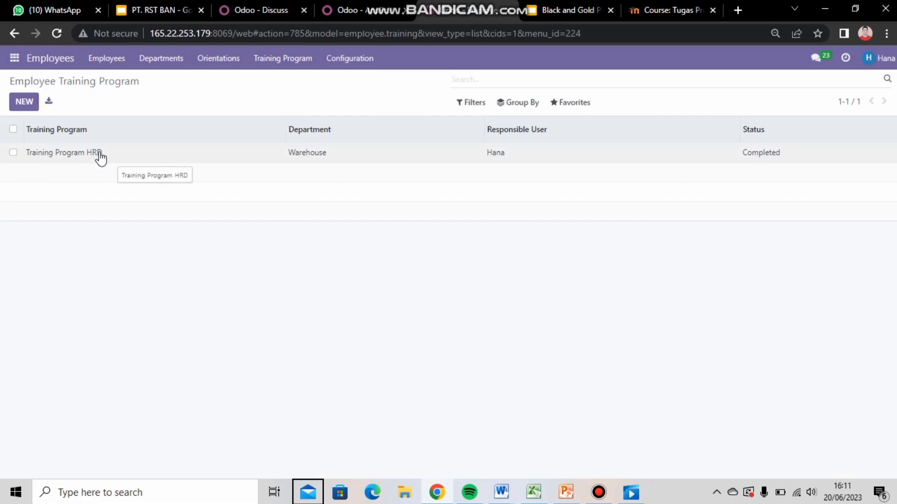
Open the Training Program HRD record and review its employee details and message history.
click(131, 157)
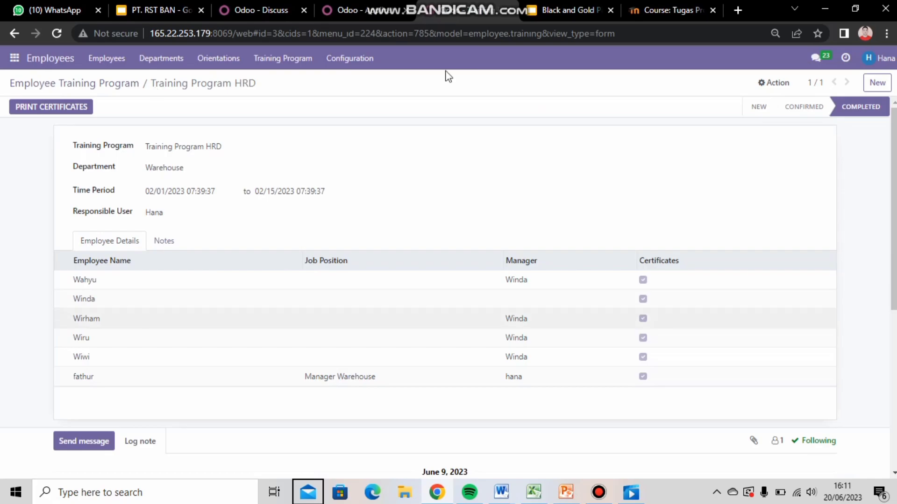
mouse_move(895, 220)
mouse_down()
mouse_move(894, 389)
mouse_move(894, 231)
mouse_up()
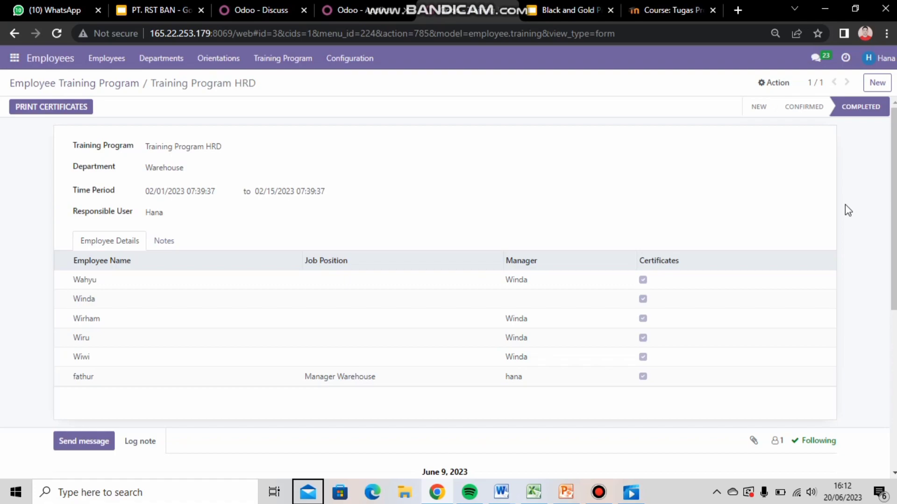
scroll(893, 210, down, 1)
scroll(893, 210, down, 5)
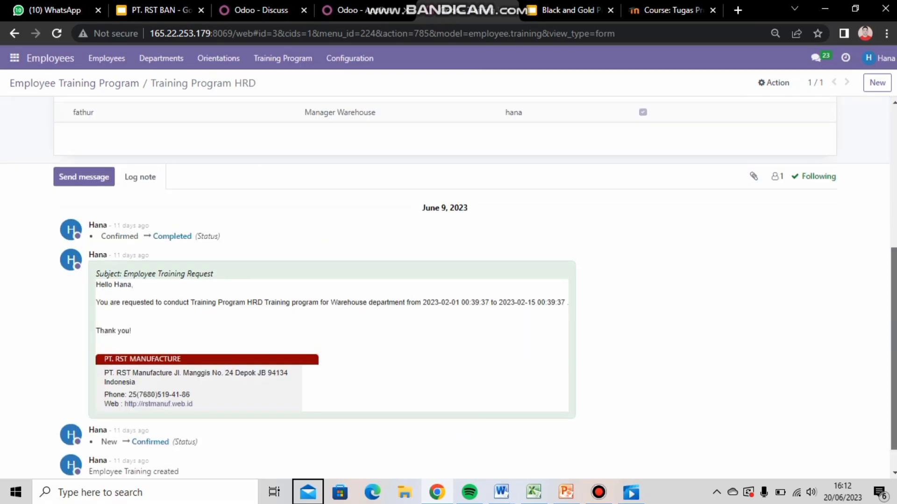
scroll(893, 210, up, 6)
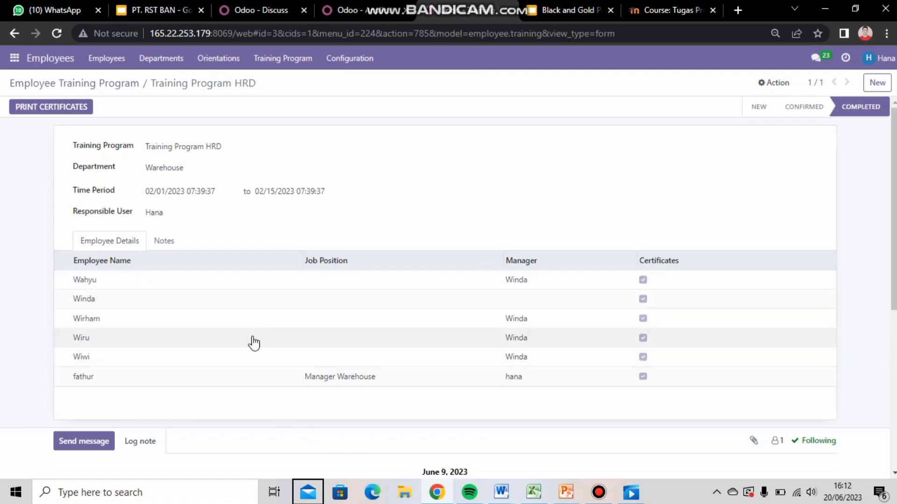
scroll(821, 213, down, 3)
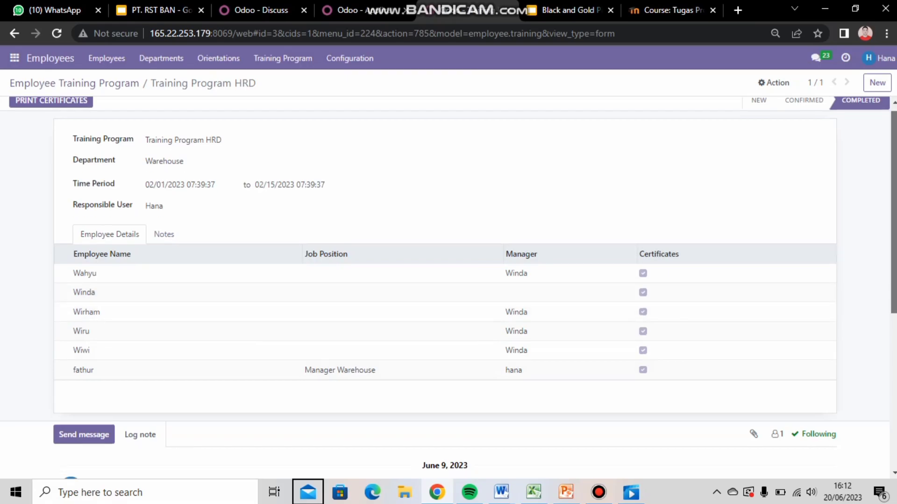
scroll(820, 213, up, 3)
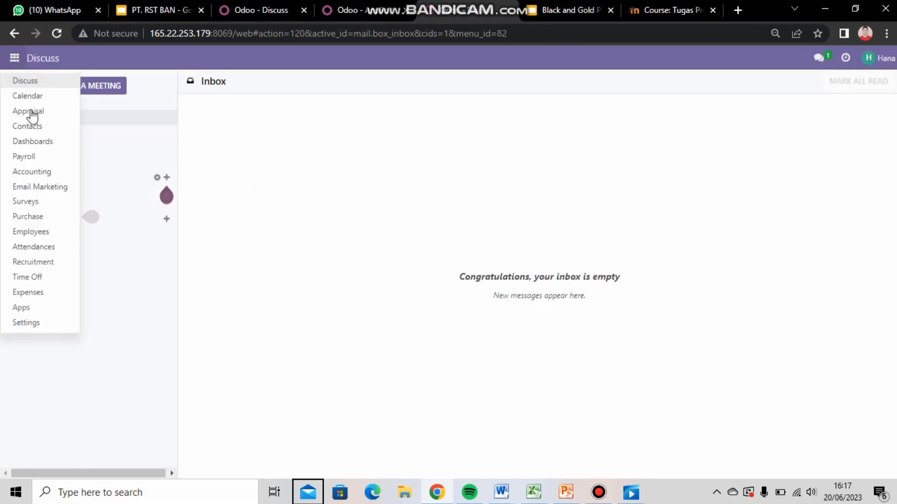
Switch to the Appraisal module, view the appraisal in the Done stage, and return to the appraisal board.
click(28, 111)
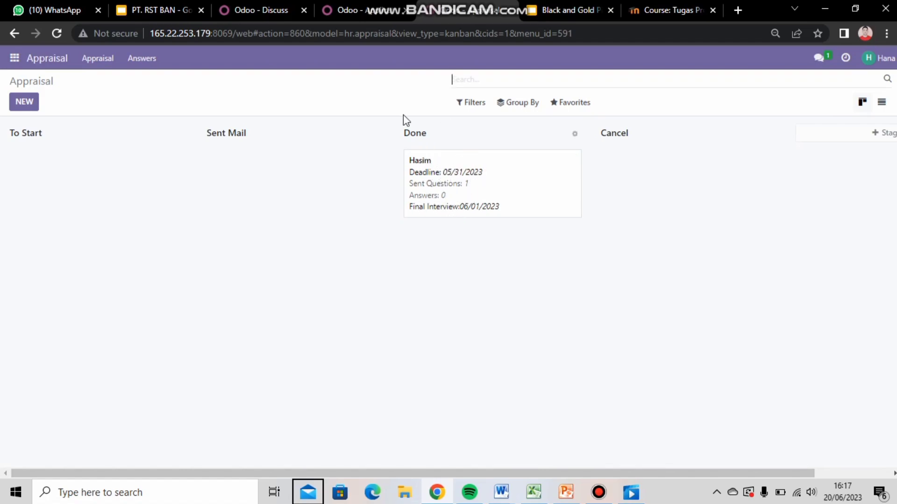
click(443, 180)
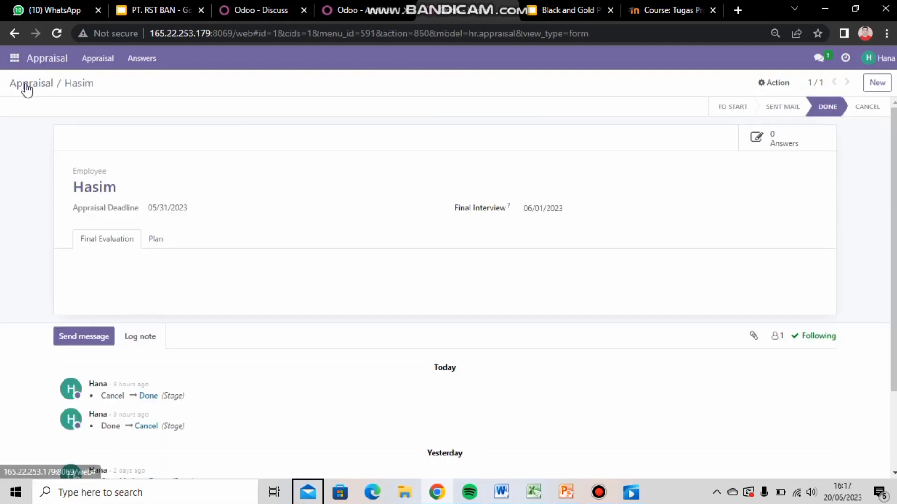
click(26, 83)
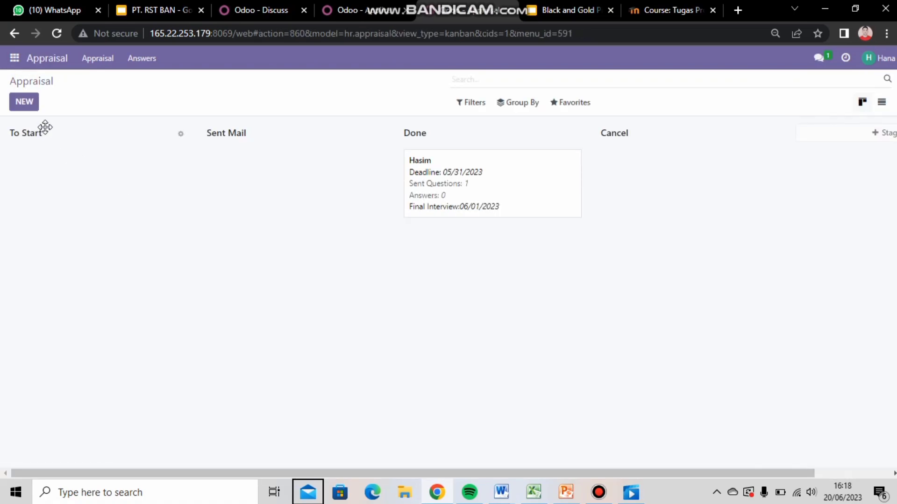
Draft a new appraisal for an Accounting & Finance employee, view the deadline calendar, and discard the draft.
click(36, 109)
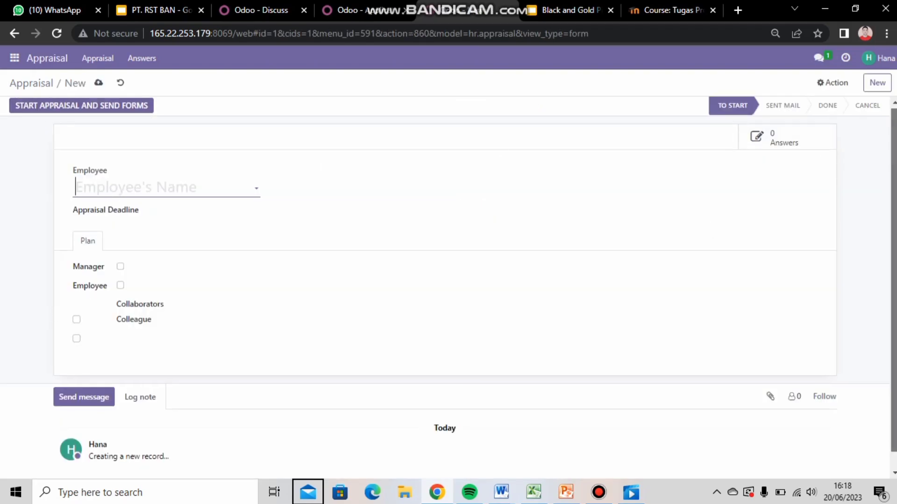
click(258, 190)
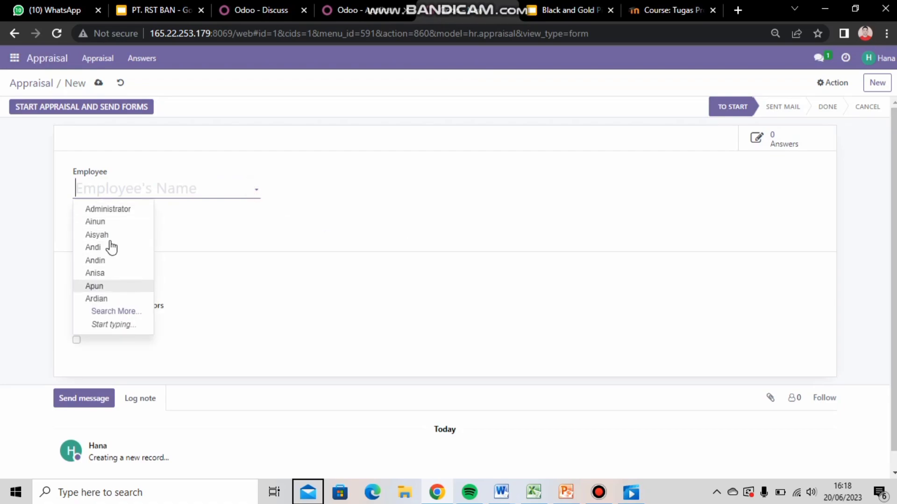
click(102, 312)
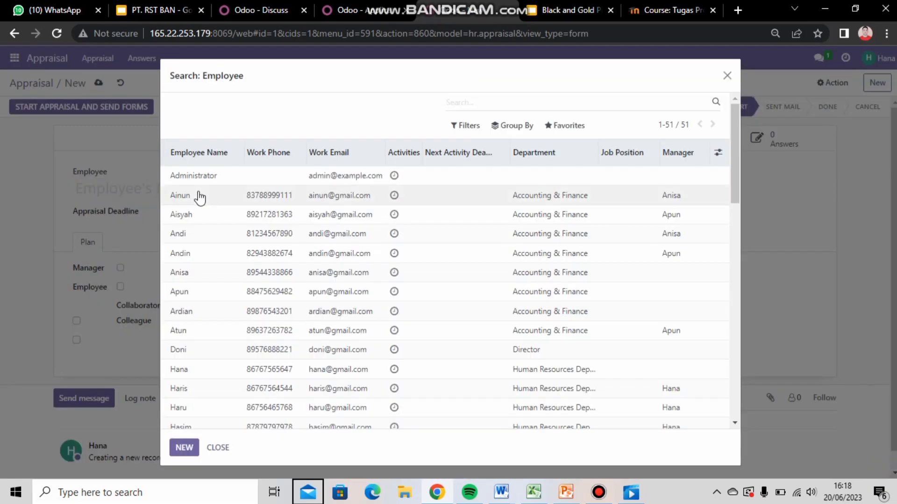
click(232, 239)
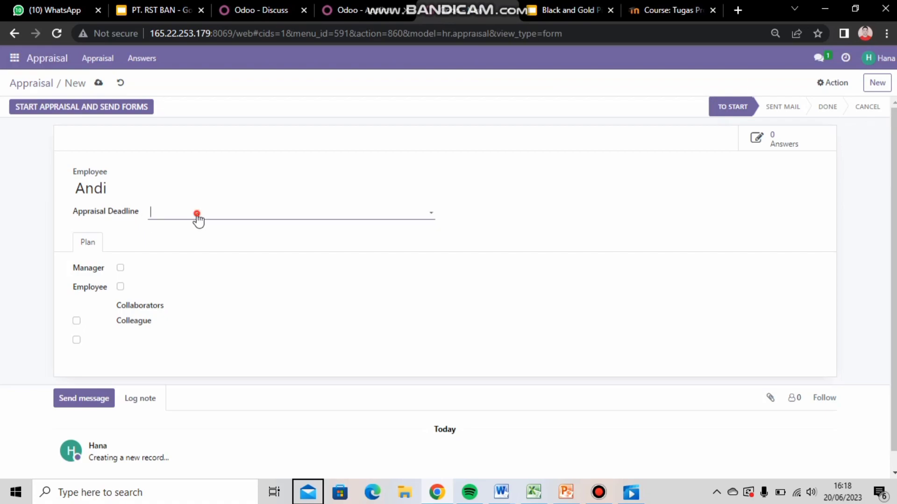
click(197, 214)
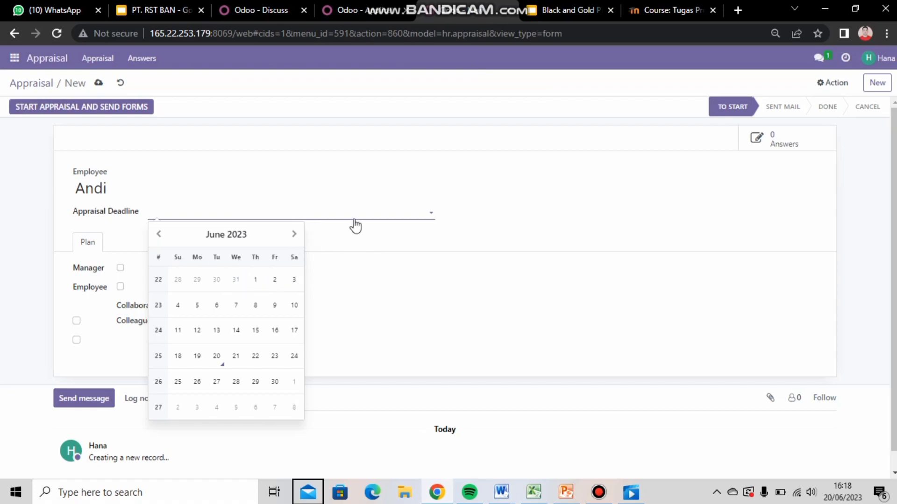
click(350, 200)
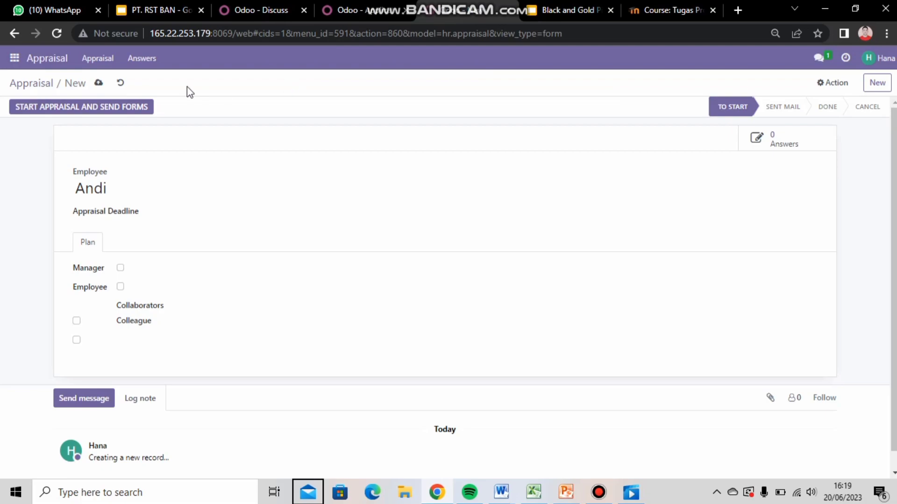
click(22, 88)
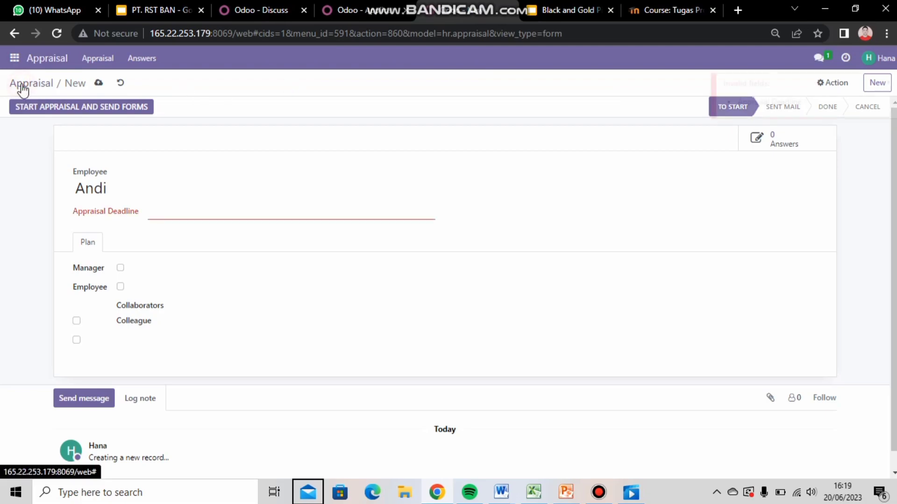
click(119, 84)
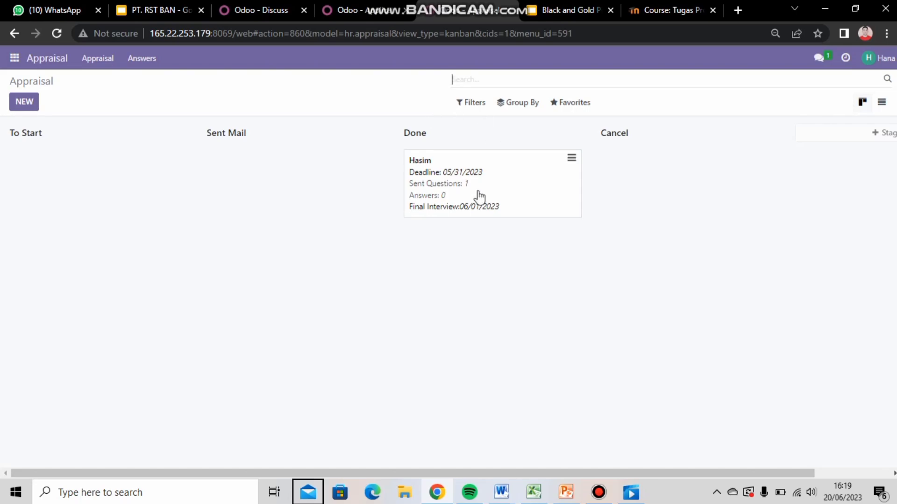
Look at the completed appraisal's details once more and go back to the board of all appraisals.
click(452, 175)
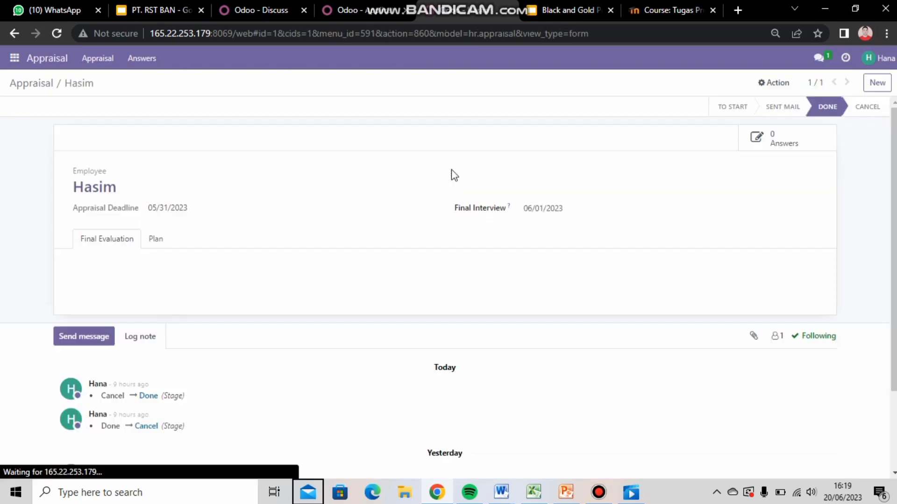
click(29, 84)
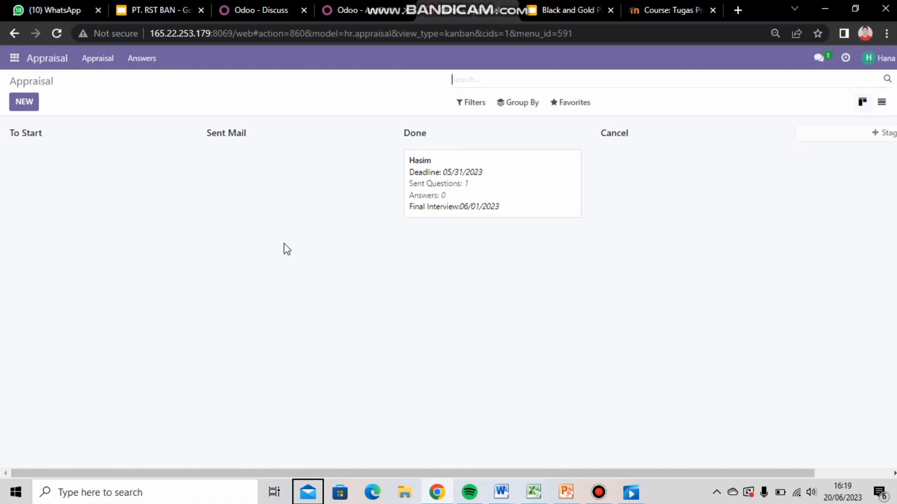
Switch to the Attendances module and examine the full list of employee check-in and check-out records.
click(14, 58)
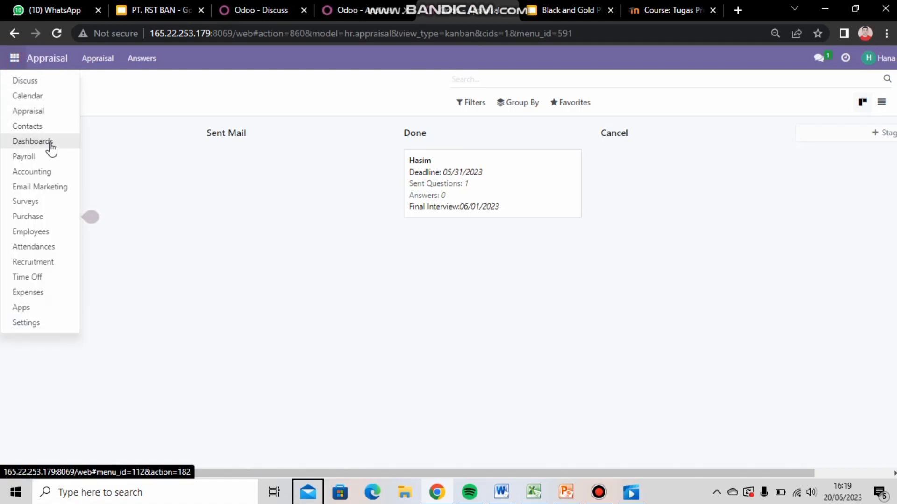
click(44, 246)
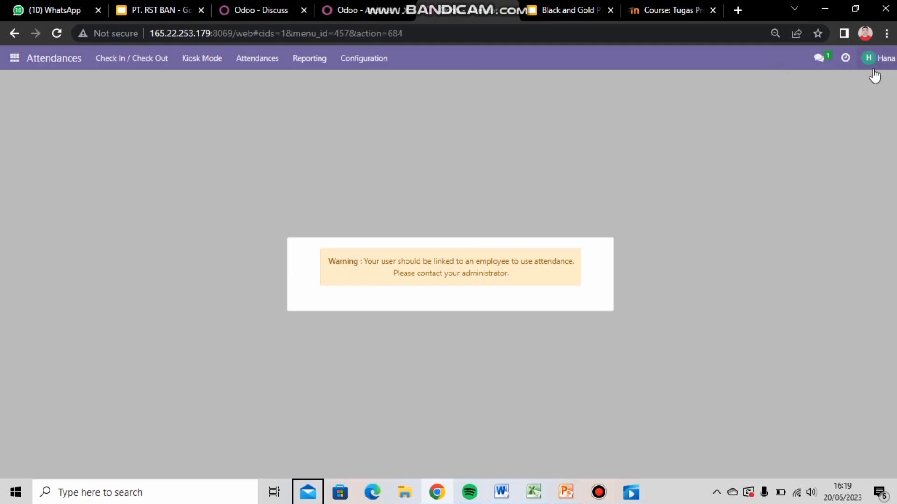
click(264, 61)
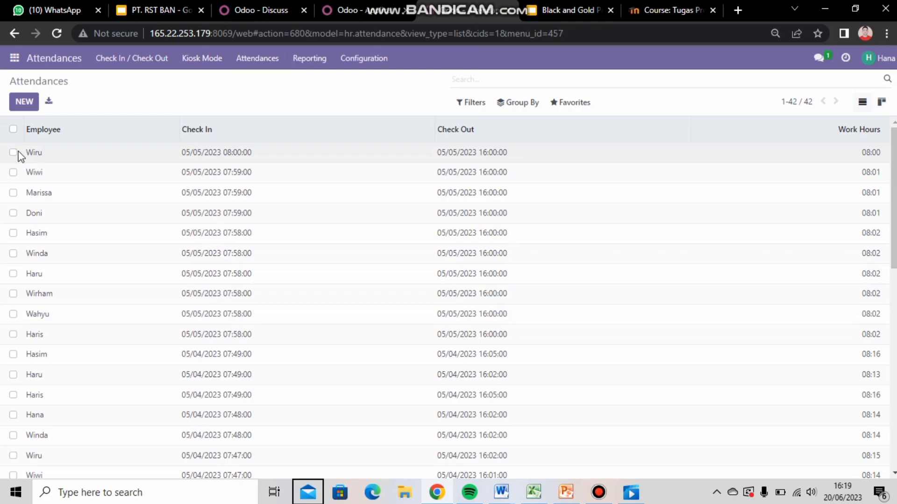
scroll(894, 221, down, 1)
scroll(894, 222, up, 1)
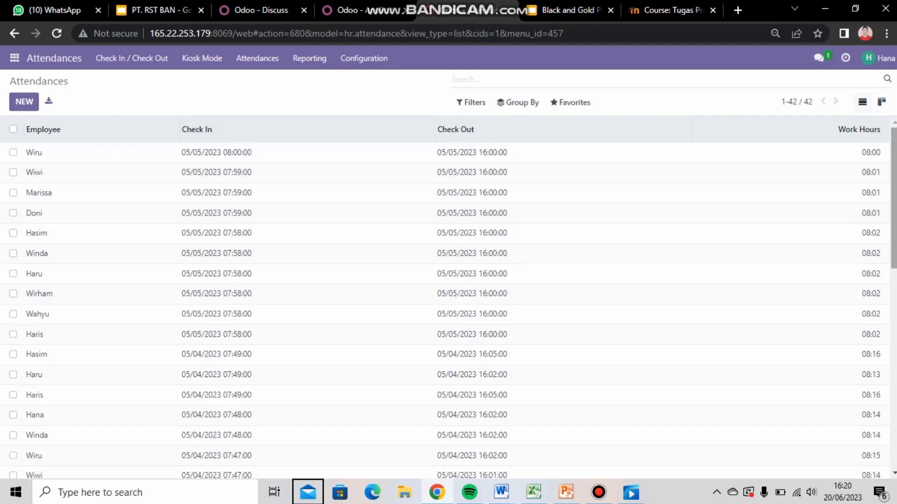
mouse_move(893, 205)
mouse_down()
mouse_move(893, 225)
mouse_move(894, 200)
mouse_up()
mouse_move(894, 200)
mouse_down()
mouse_move(893, 346)
mouse_move(894, 201)
mouse_up()
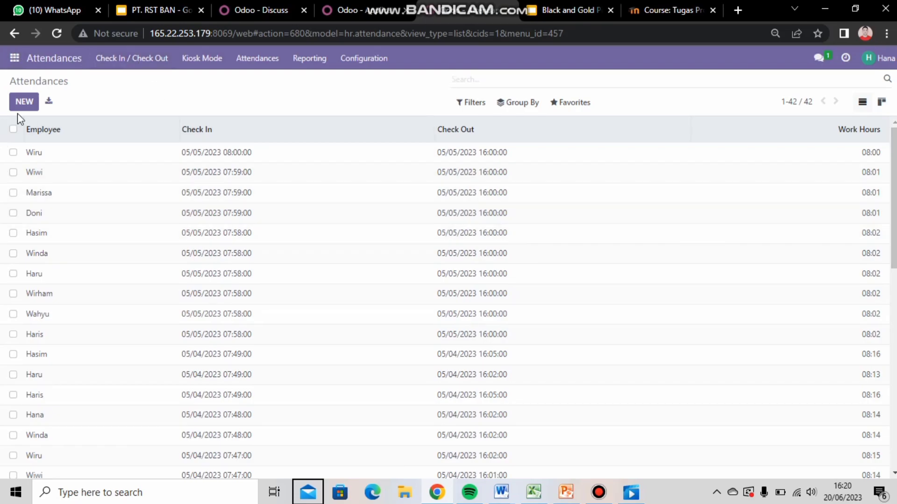
click(14, 59)
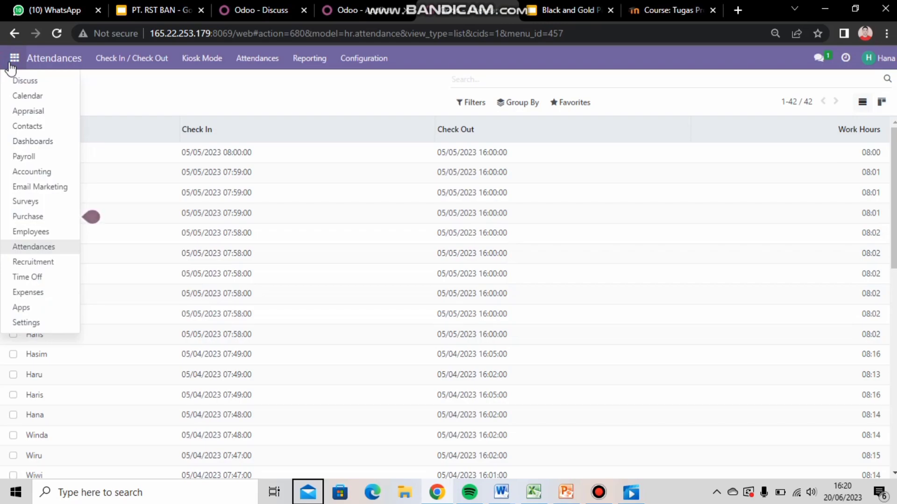
click(247, 83)
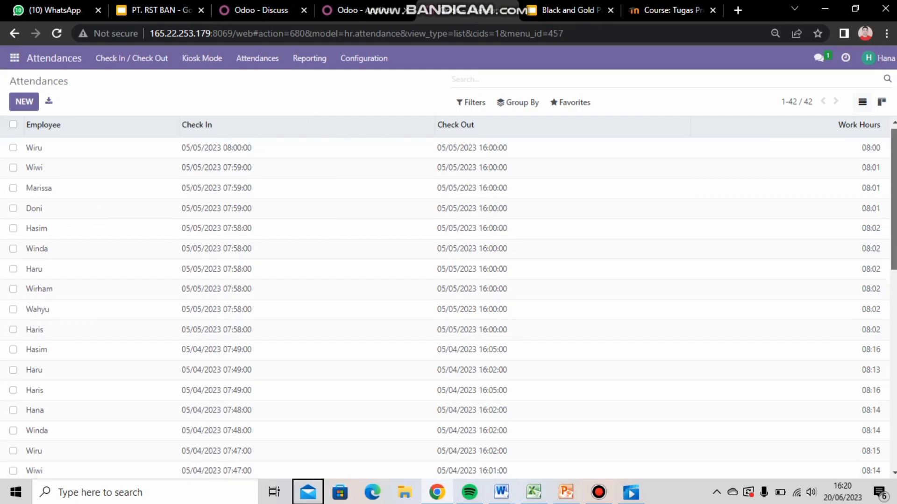
scroll(856, 400, down, 9)
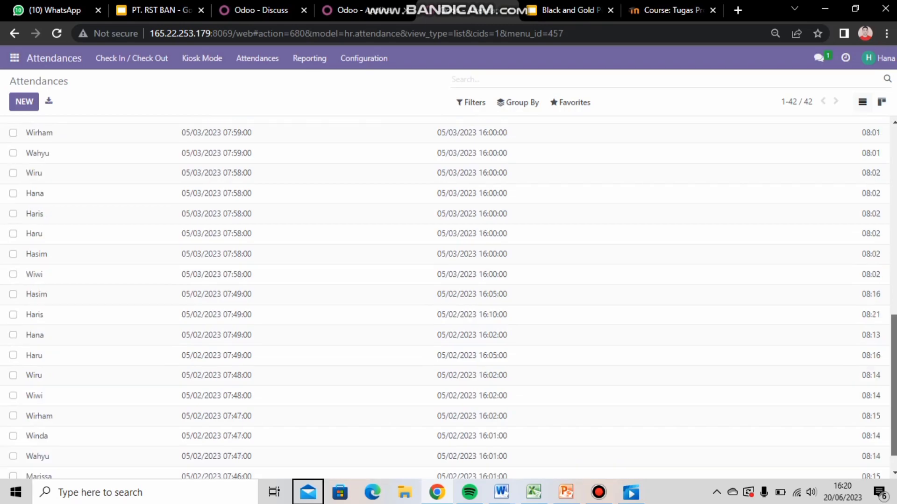
scroll(856, 400, up, 10)
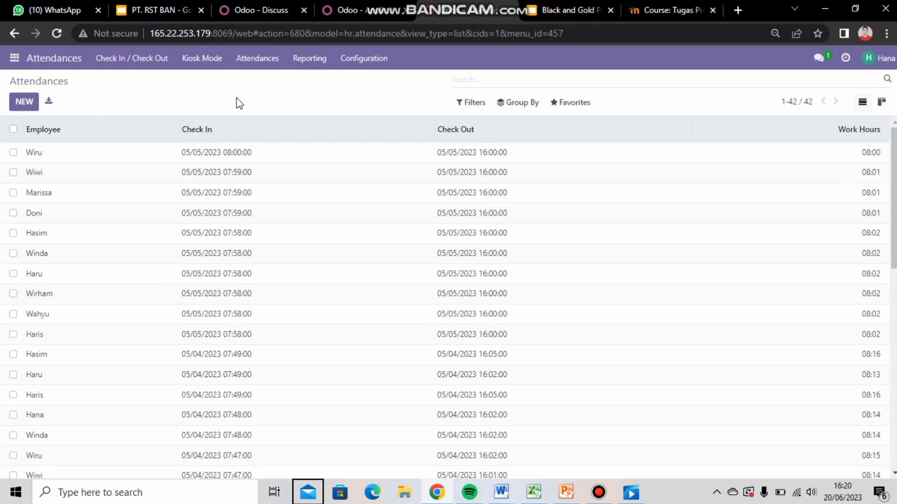
Switch to the Time Off module and open the list of configured time off types.
click(14, 59)
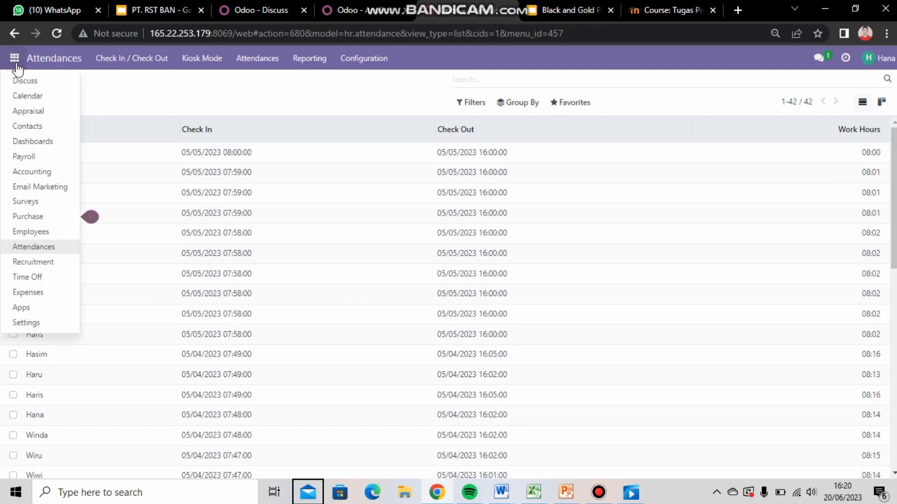
click(34, 280)
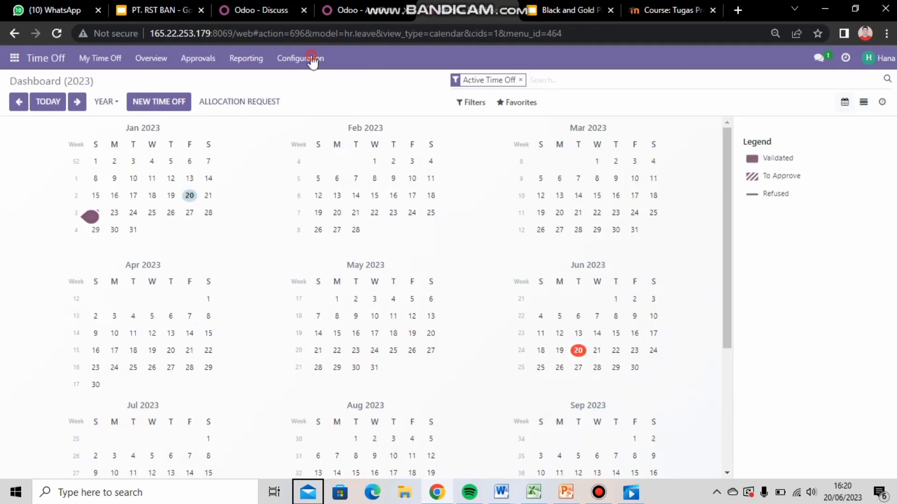
click(312, 59)
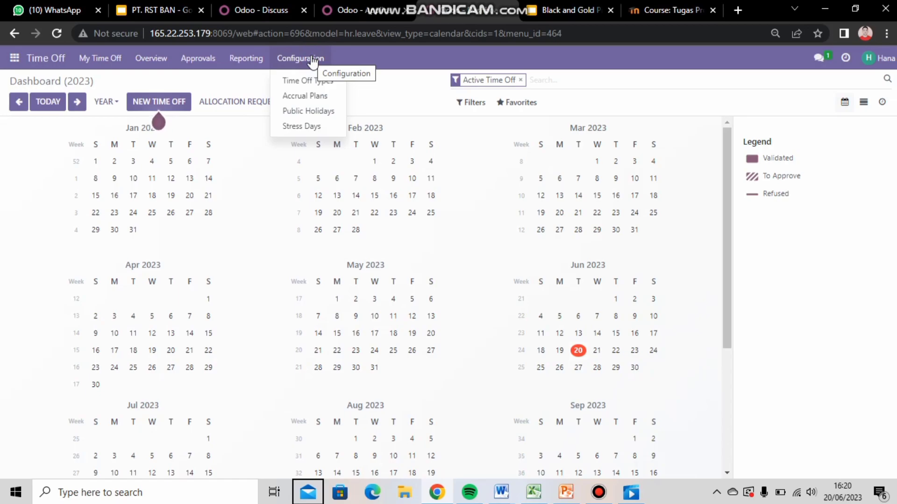
click(306, 85)
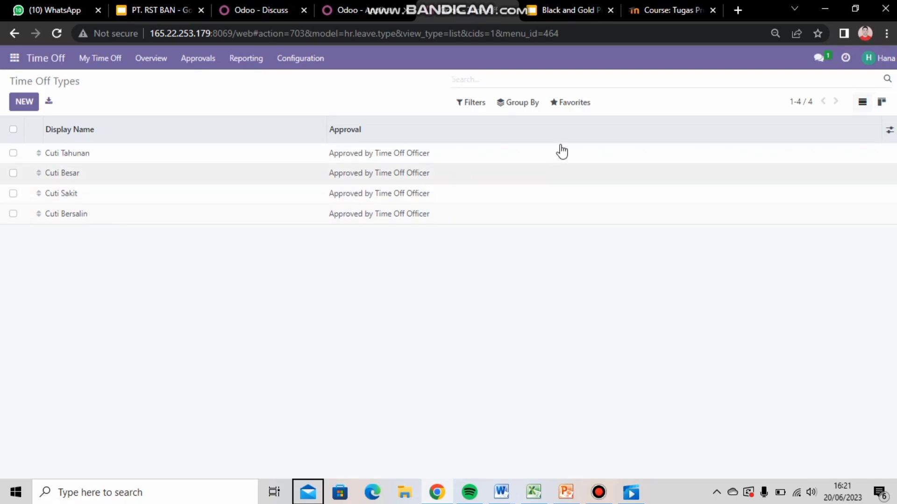
Start an import of time off types and load the file Master Data HRD Fix.xlsx.
click(575, 111)
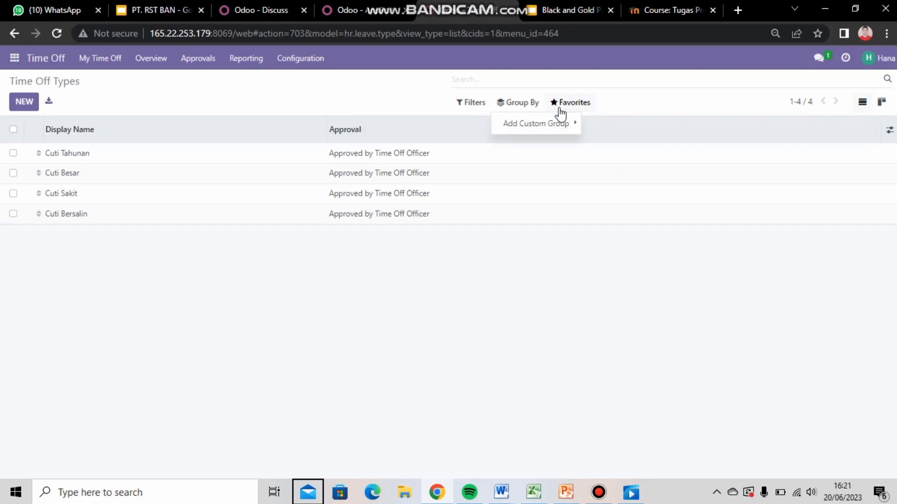
click(572, 148)
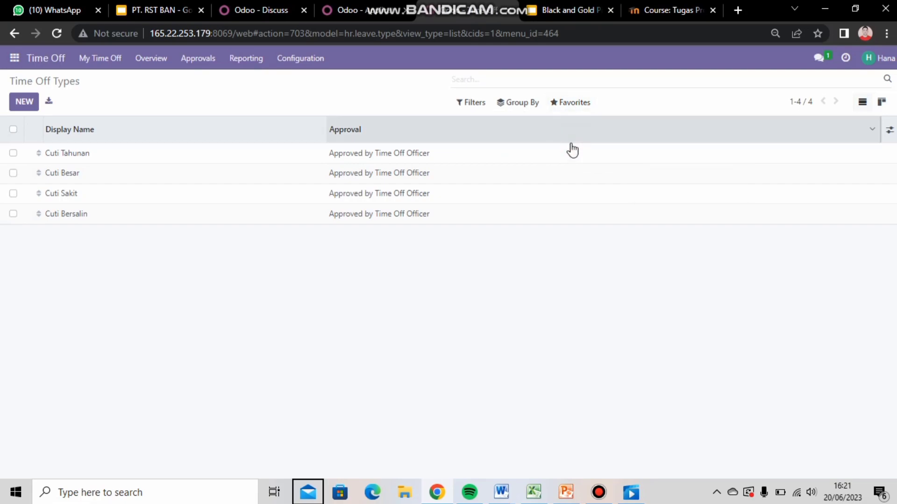
click(44, 104)
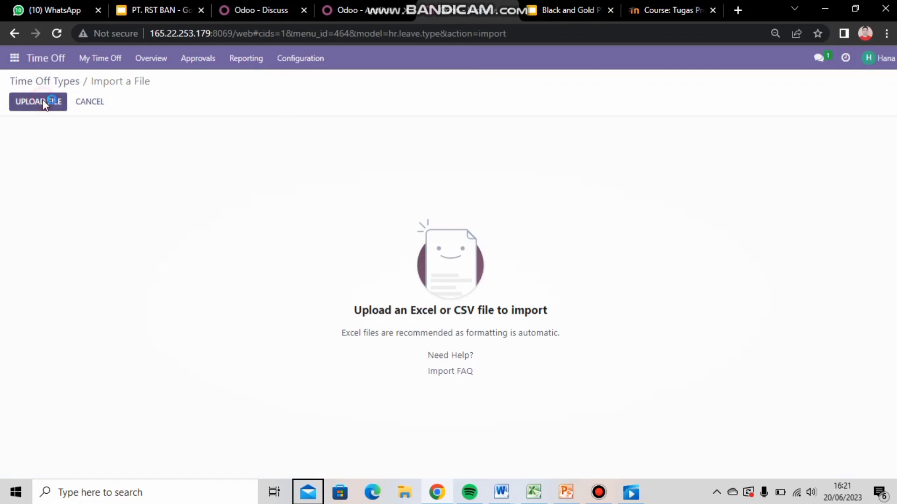
click(45, 104)
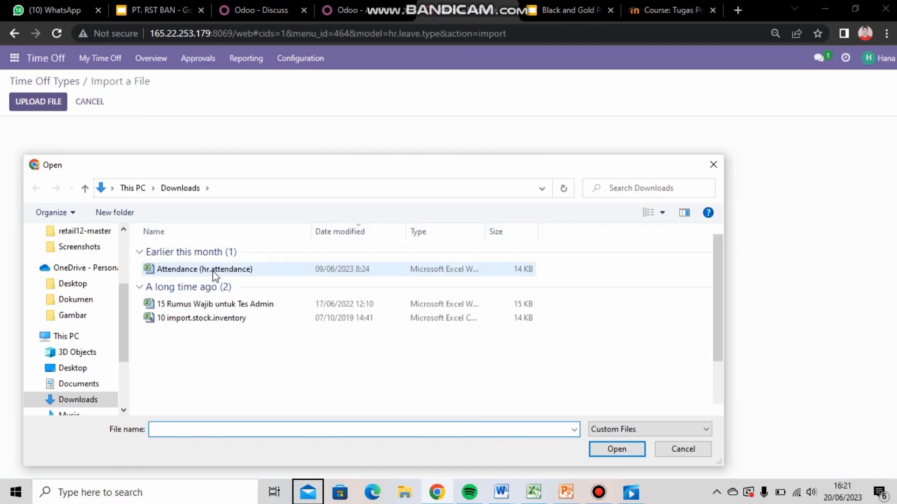
double_click(214, 270)
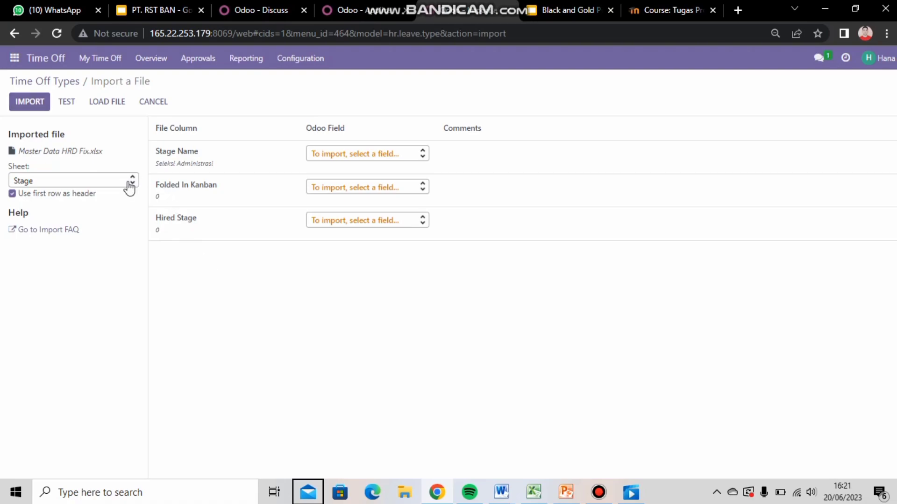
Choose the Time Off Type sheet as the import source and test the import.
click(129, 187)
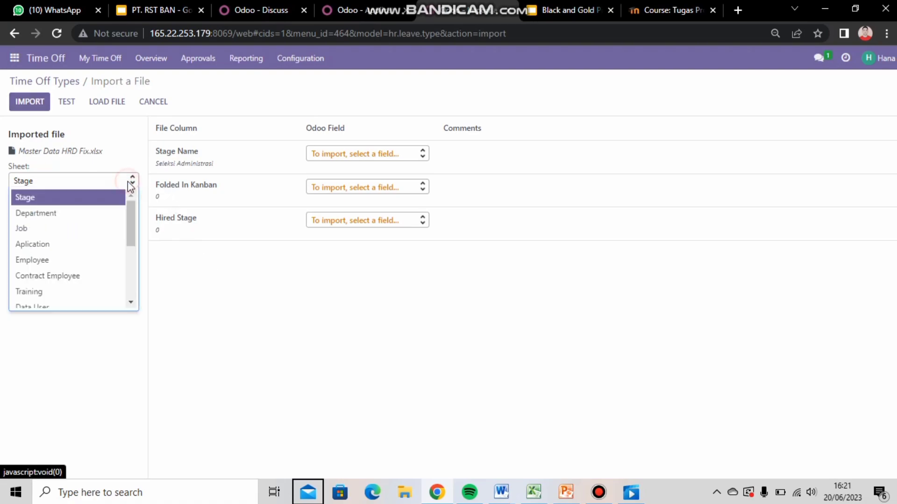
drag(133, 237, 136, 335)
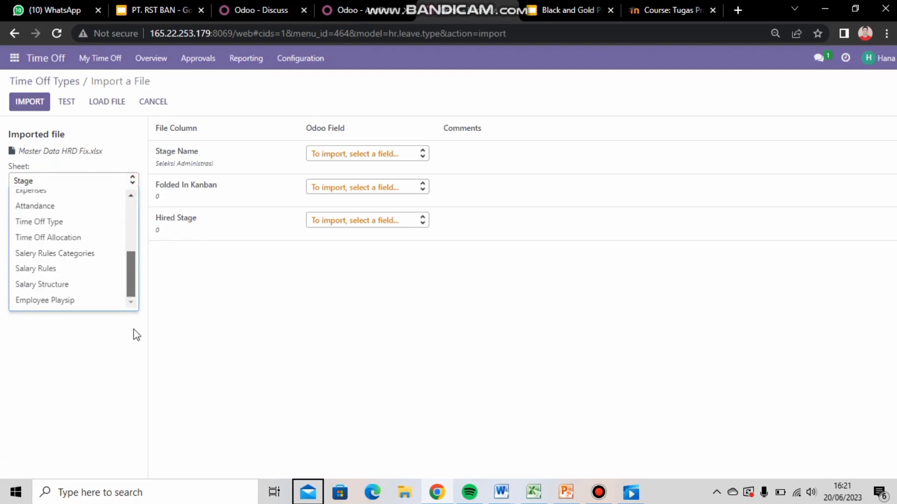
click(84, 222)
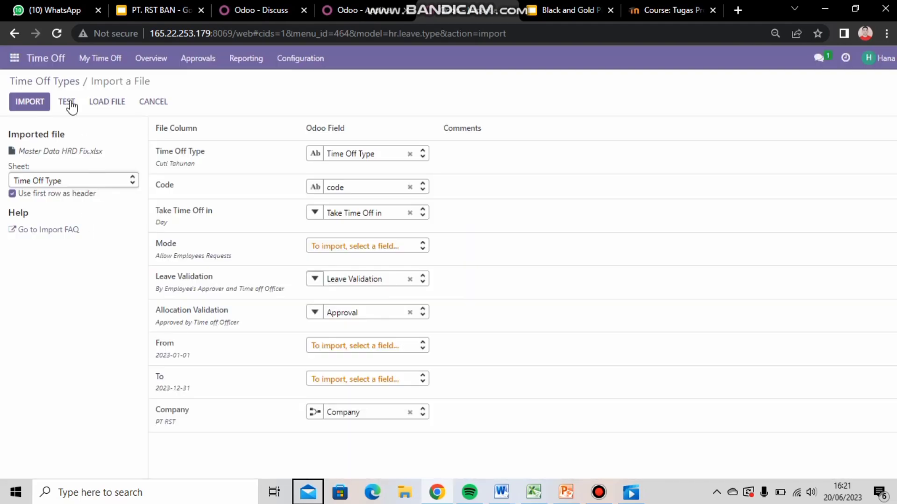
click(70, 101)
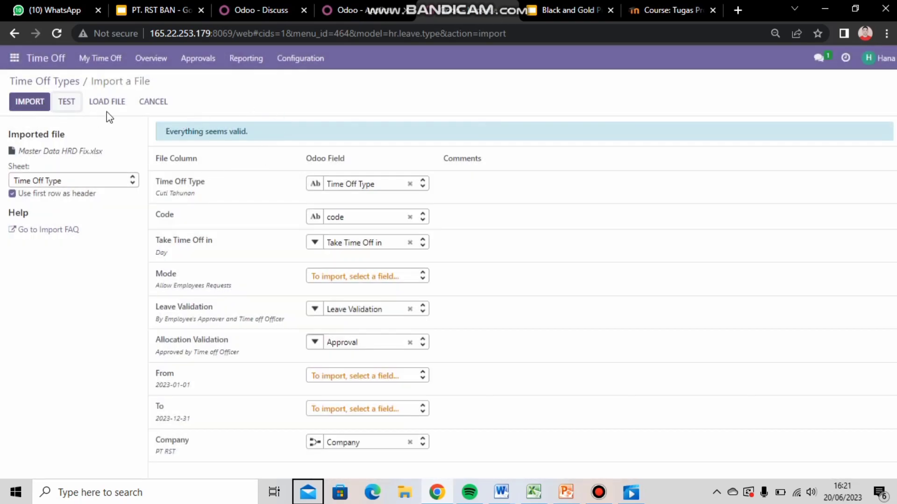
Switch to the master data workbook in Excel and view its Salary Rules sheet.
click(15, 58)
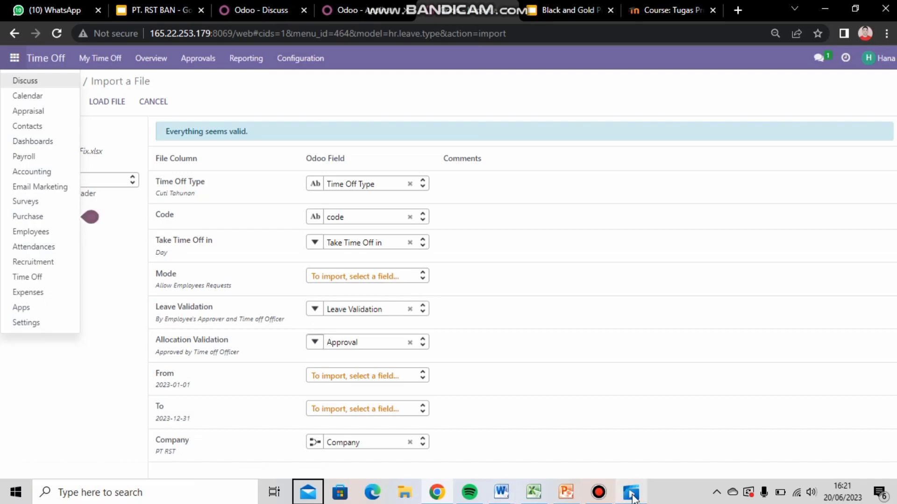
mouse_move(540, 498)
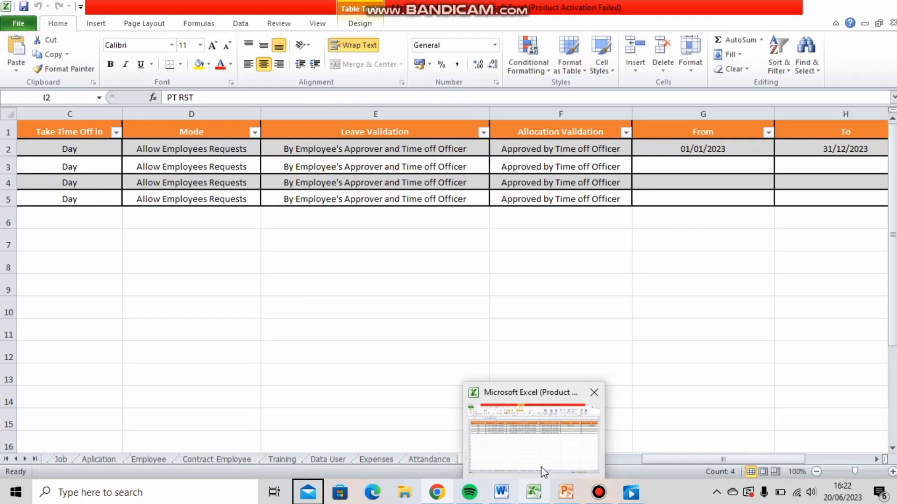
click(541, 467)
click(547, 460)
click(548, 459)
click(548, 460)
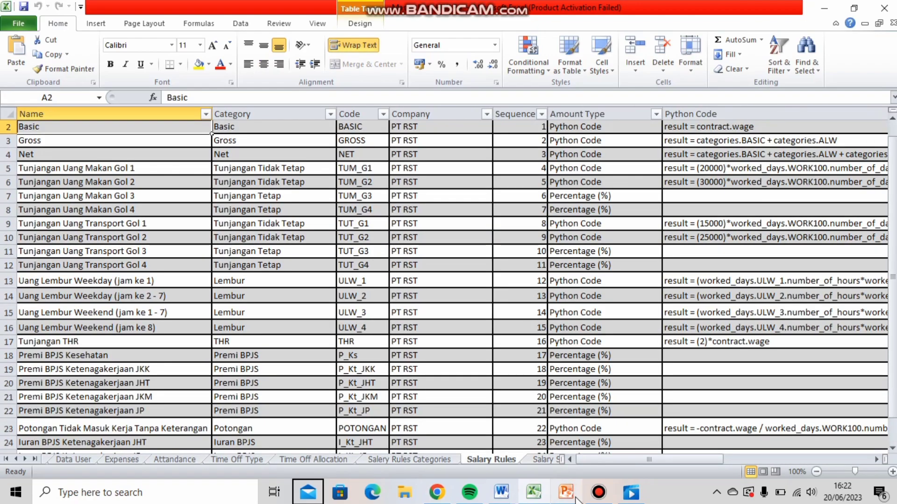
mouse_move(605, 495)
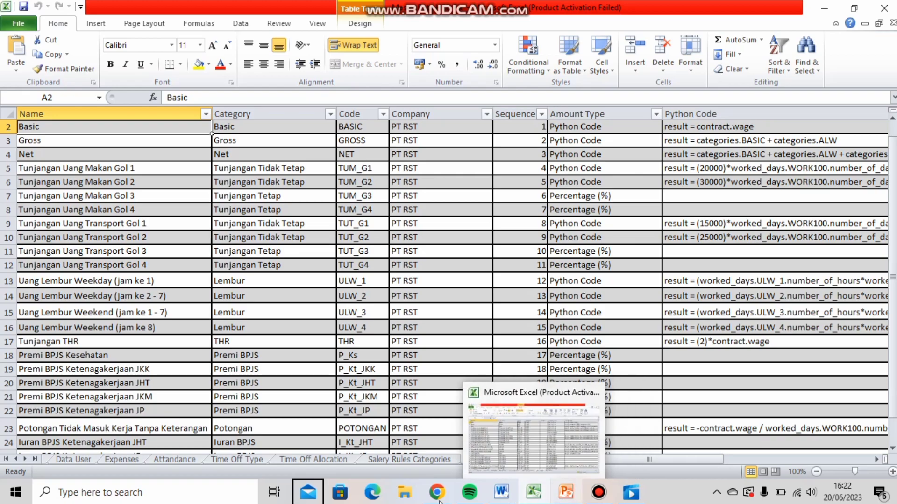
Switch back to Odoo in the browser and open the Payroll module with its employee payslips.
click(437, 471)
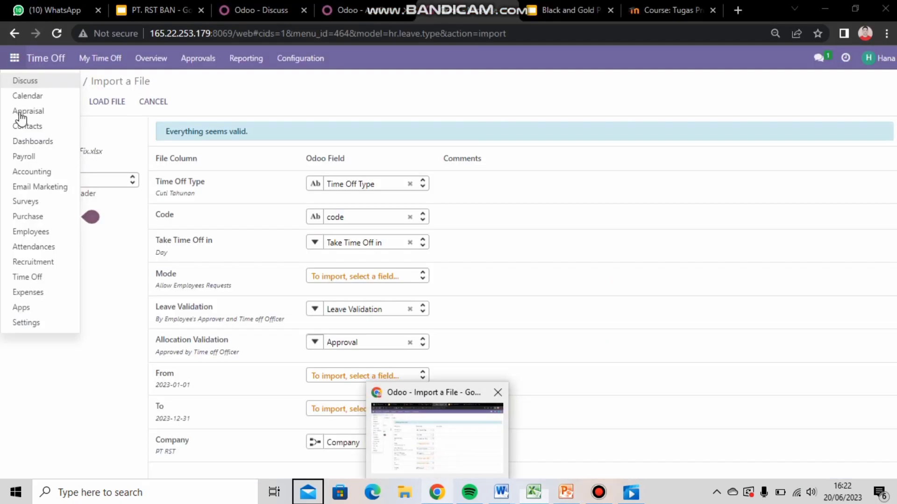
click(40, 155)
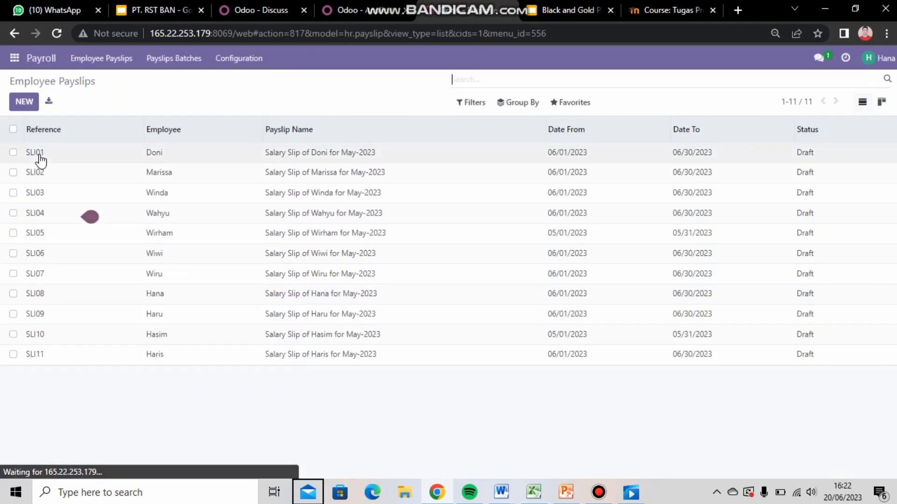
click(247, 59)
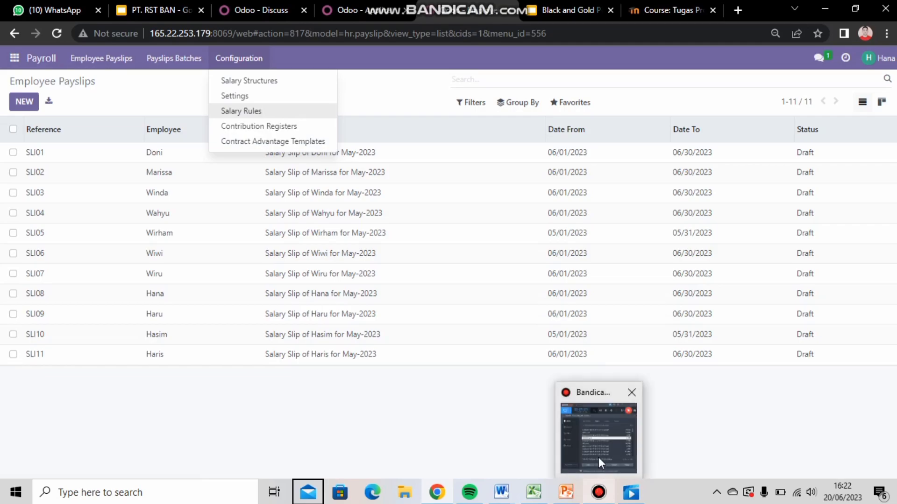
click(598, 458)
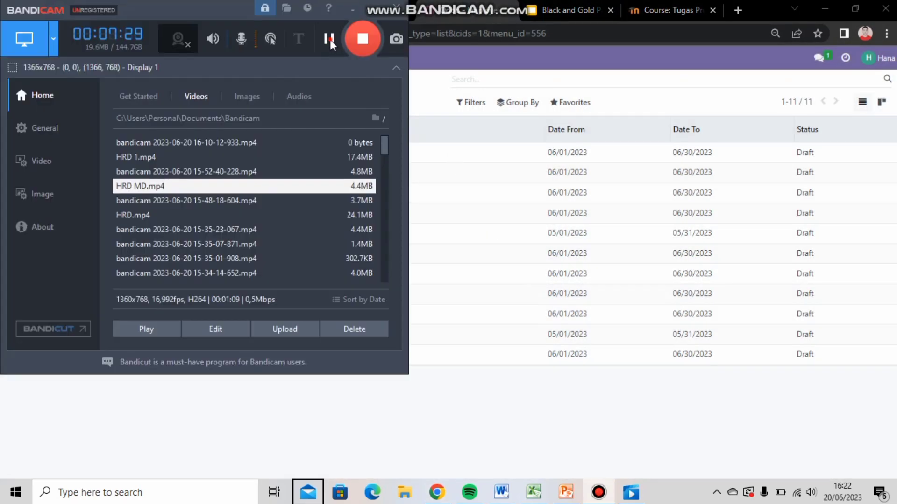
click(329, 40)
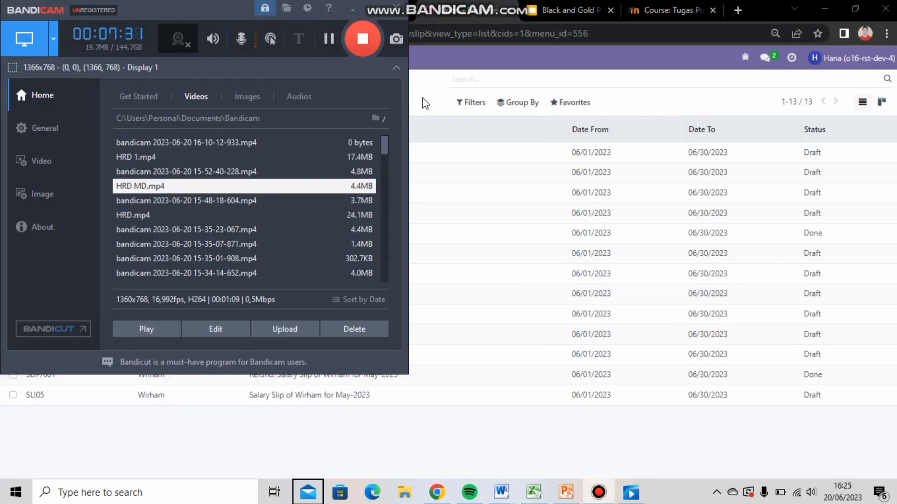
click(423, 99)
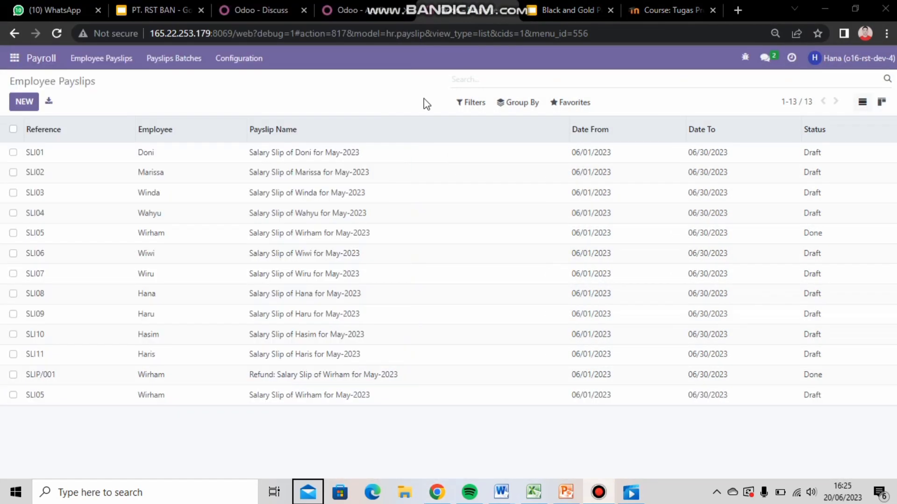
Open the payroll salary rule categories and load Master Data HRD Fix.xlsx for a records import.
click(224, 64)
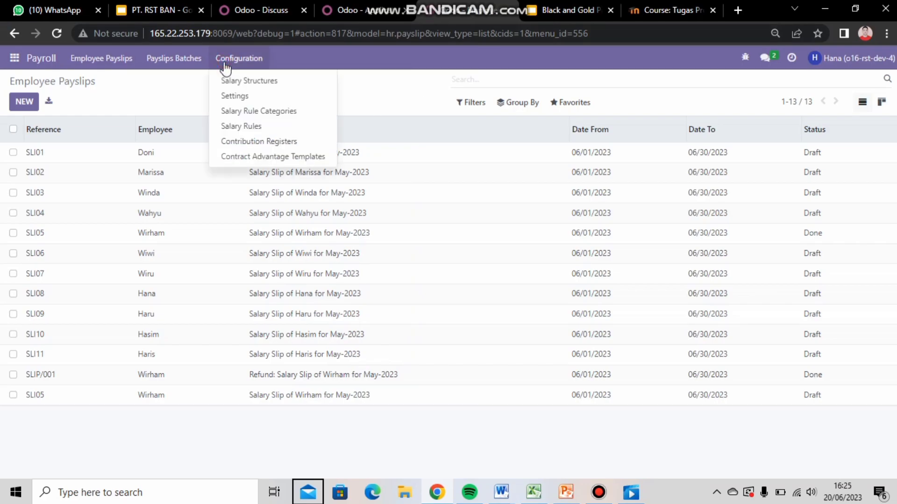
click(265, 112)
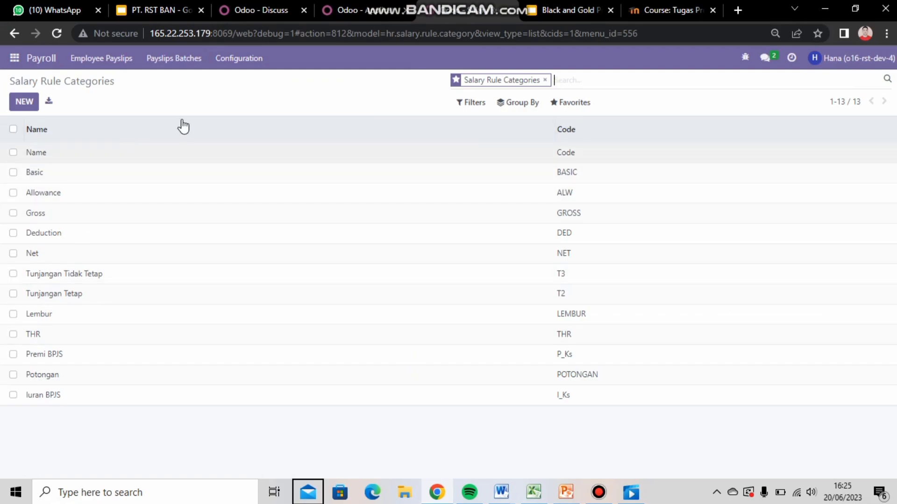
click(581, 108)
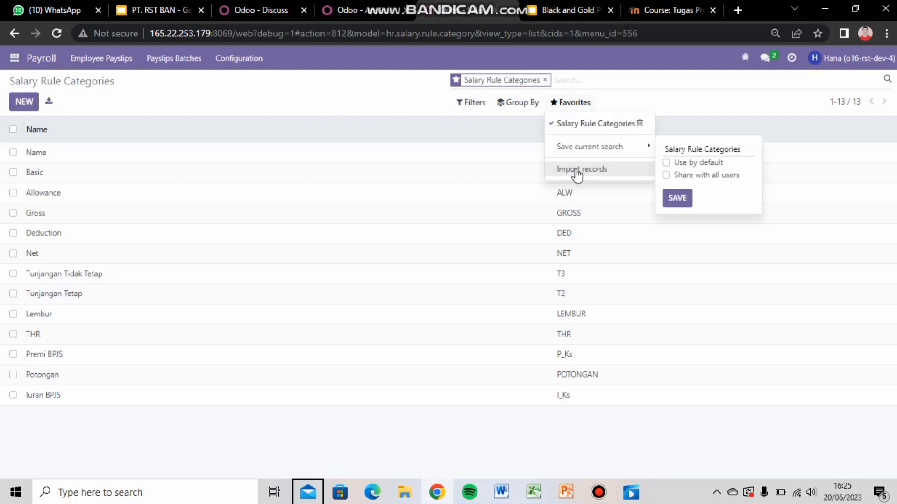
click(577, 172)
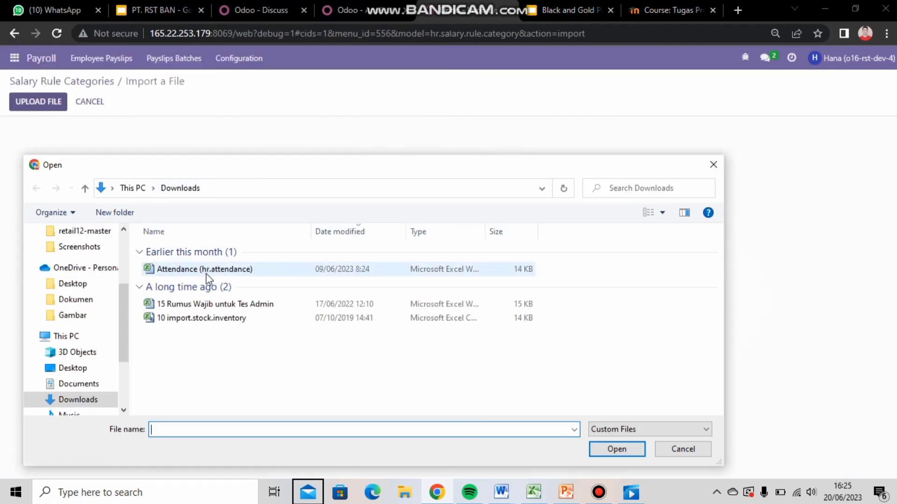
double_click(211, 270)
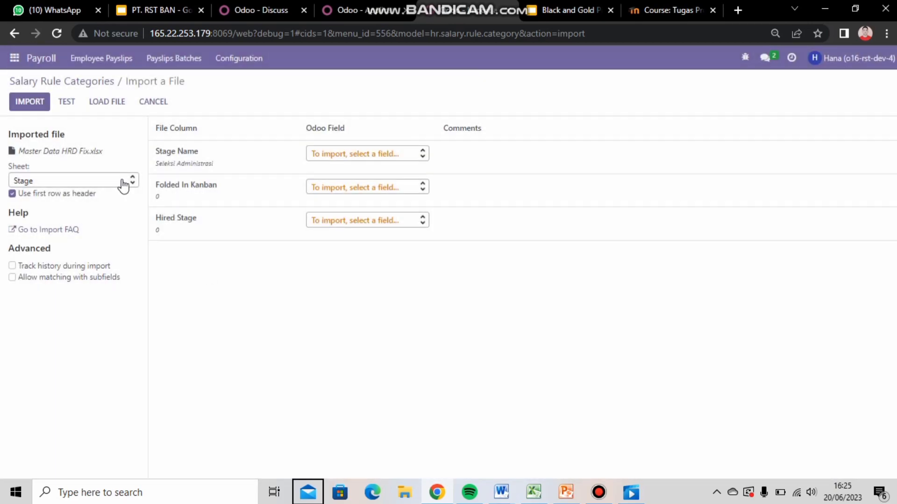
Test the import with the Salery Rules Categories sheet and go back to the list of salary rule categories.
click(123, 181)
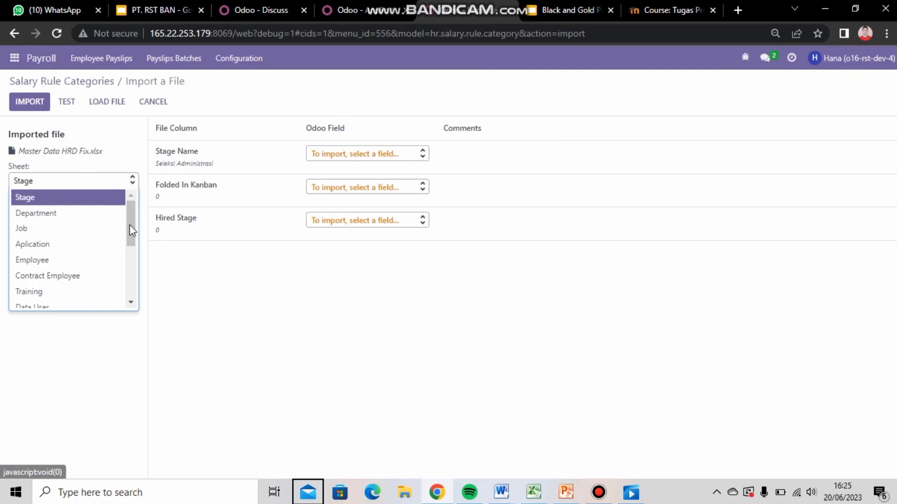
drag(130, 225, 127, 314)
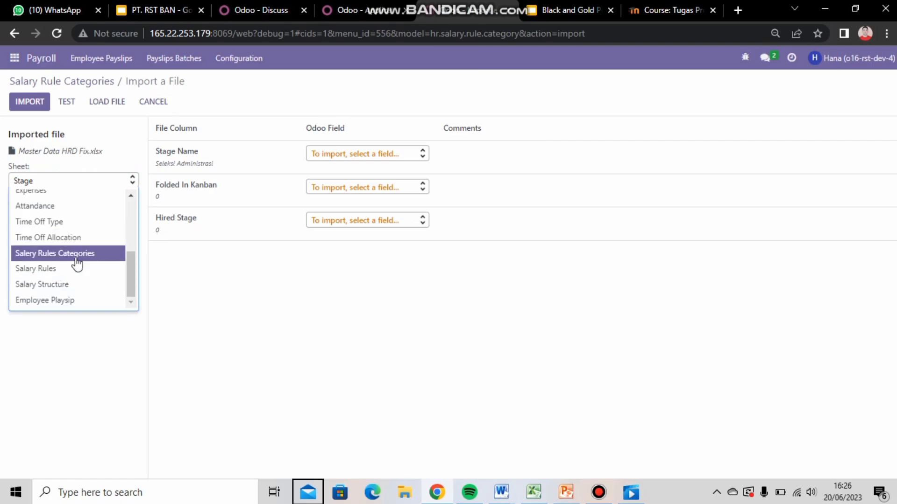
click(74, 255)
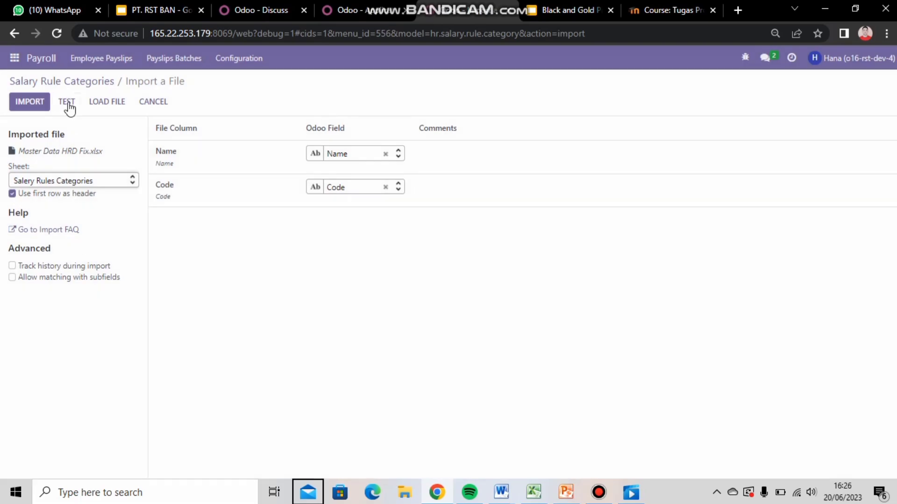
click(68, 102)
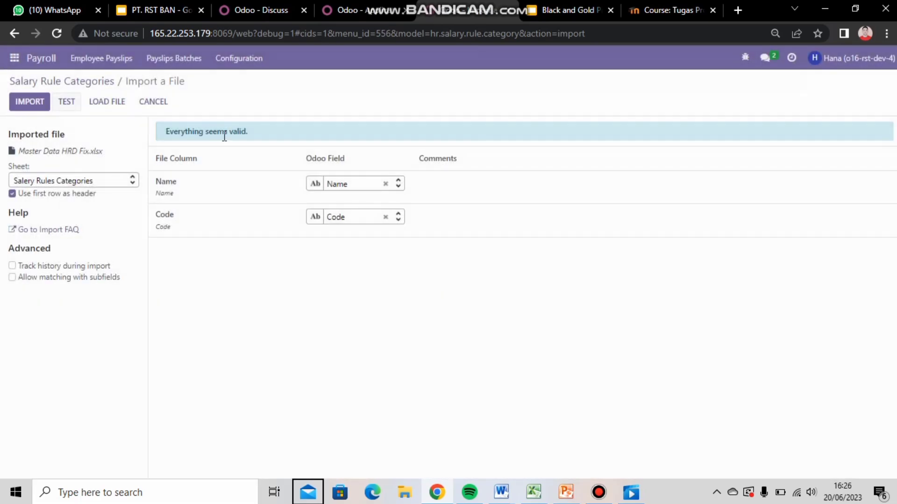
click(106, 83)
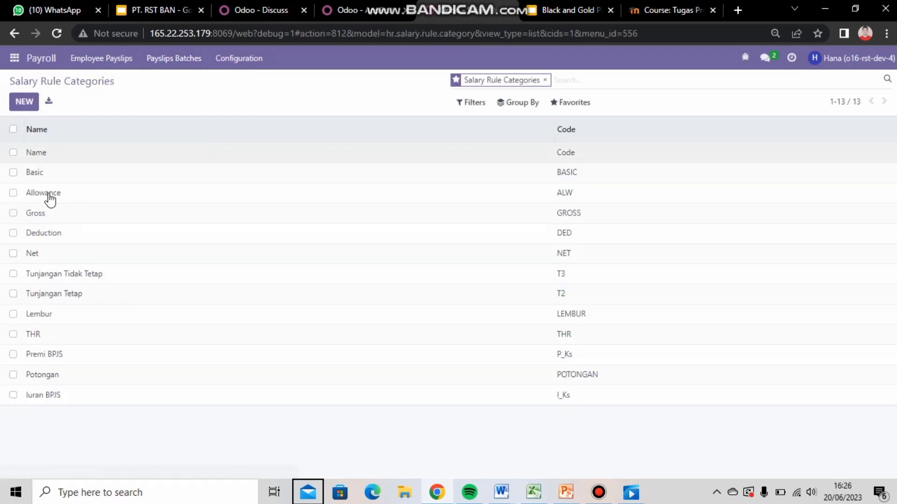
Open the payroll salary rules and examine the full list of names, codes and categories.
click(256, 59)
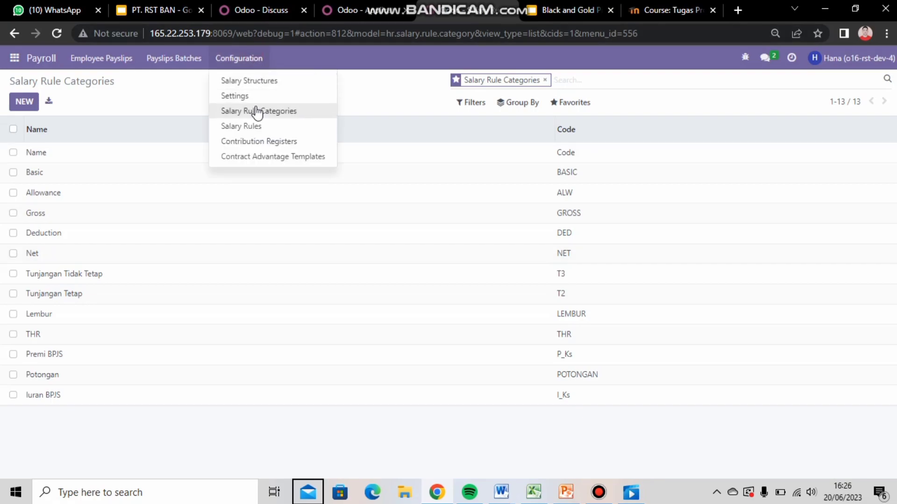
click(252, 126)
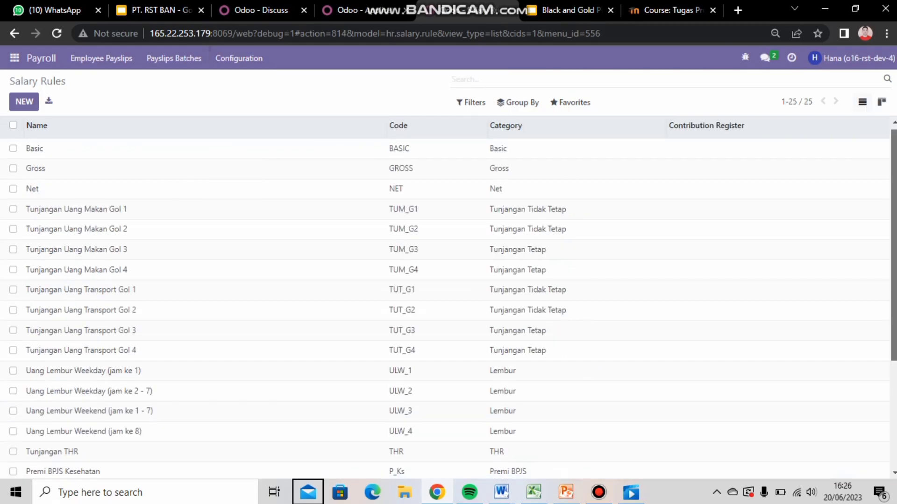
scroll(449, 295, down, 4)
scroll(875, 384, up, 4)
scroll(700, 350, down, 4)
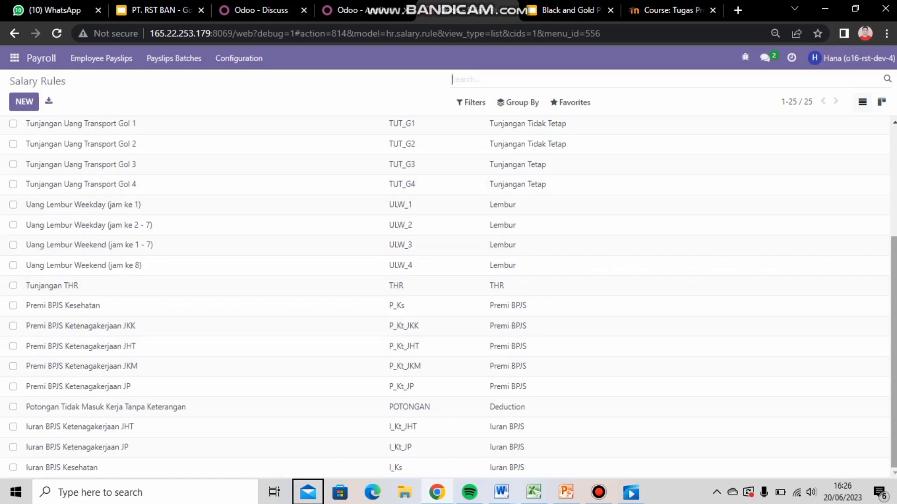
scroll(448, 297, up, 3)
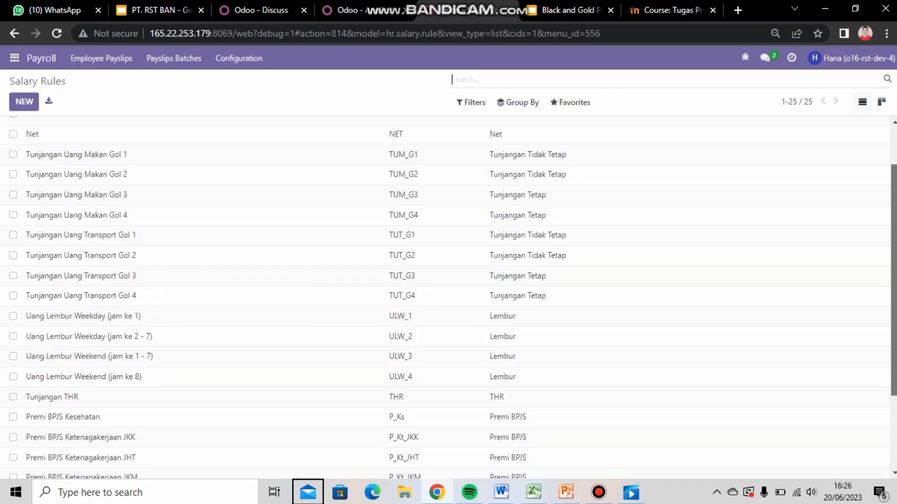
scroll(449, 298, down, 3)
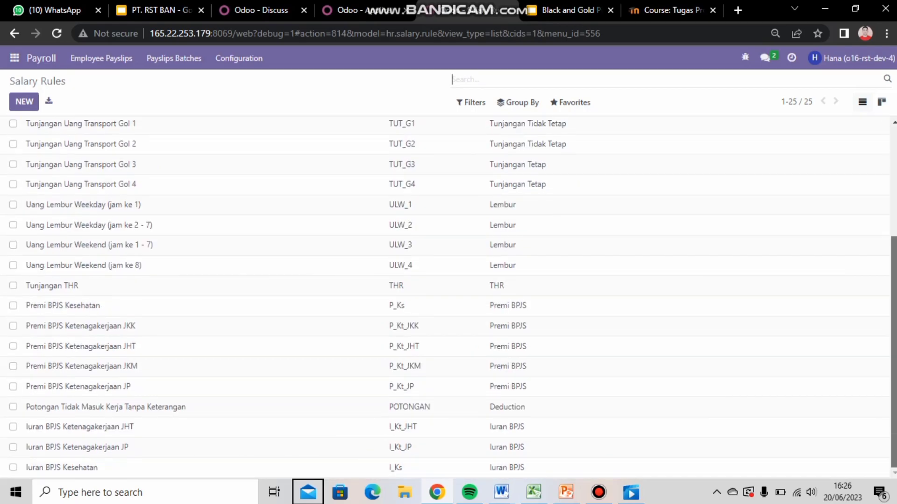
scroll(807, 173, up, 4)
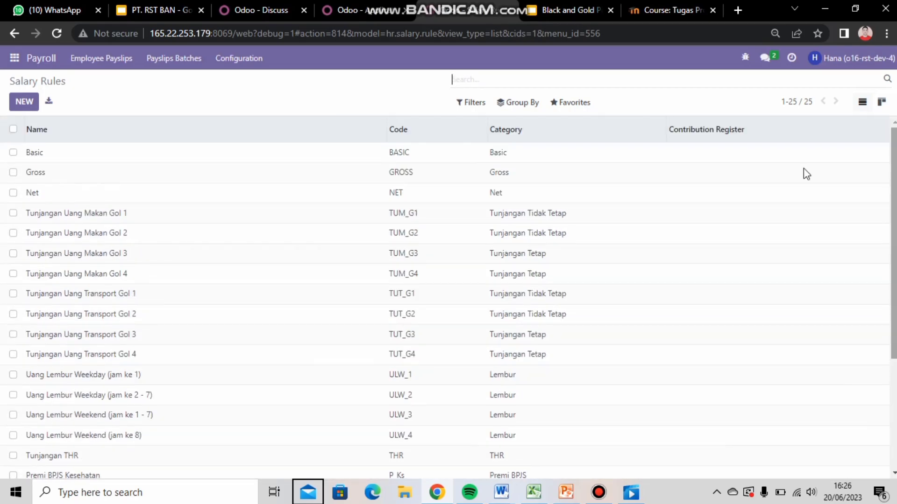
Open the list of payroll salary structures.
click(574, 104)
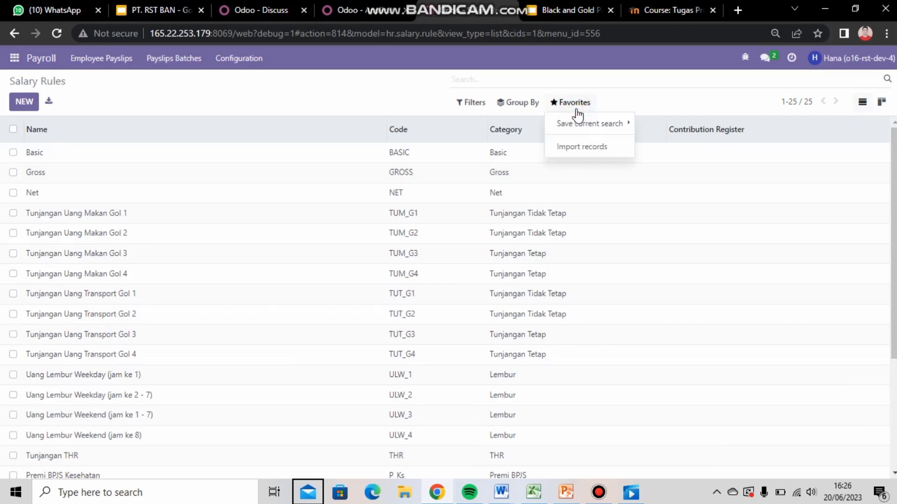
click(279, 110)
click(240, 61)
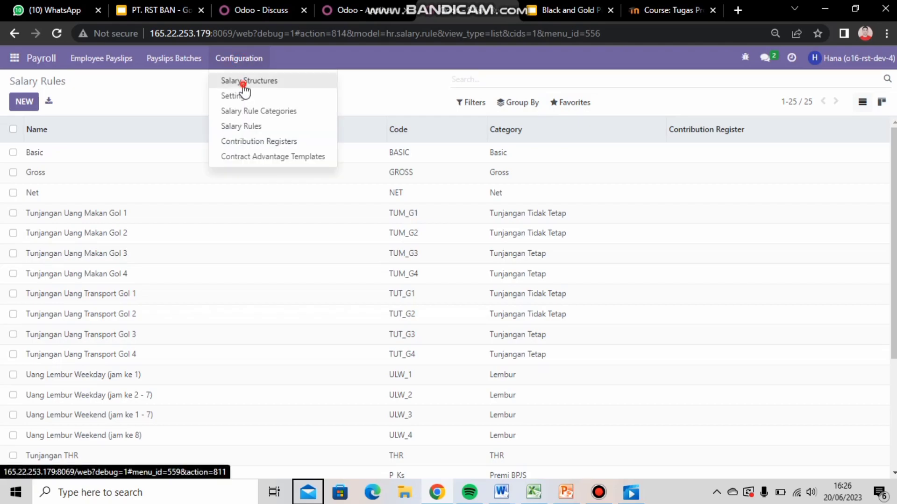
click(243, 84)
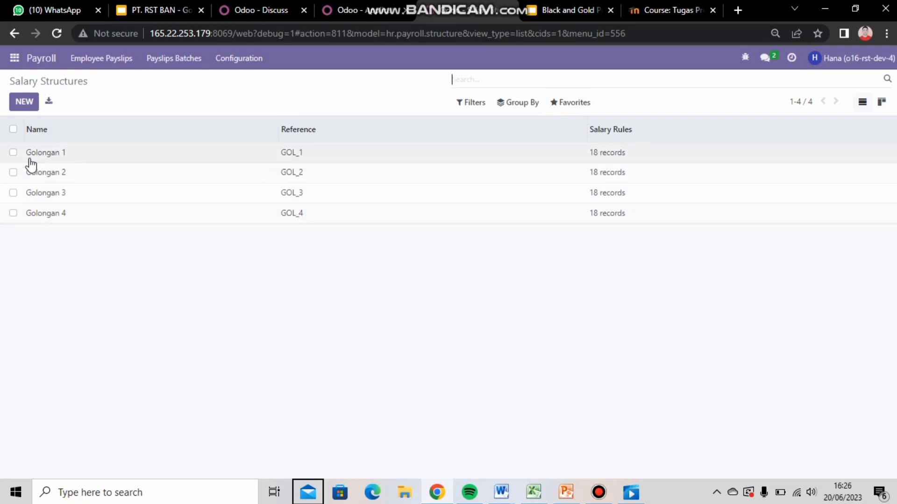
Open the Golongan 1 salary structure and examine the names, codes and categories of its salary rules.
click(113, 160)
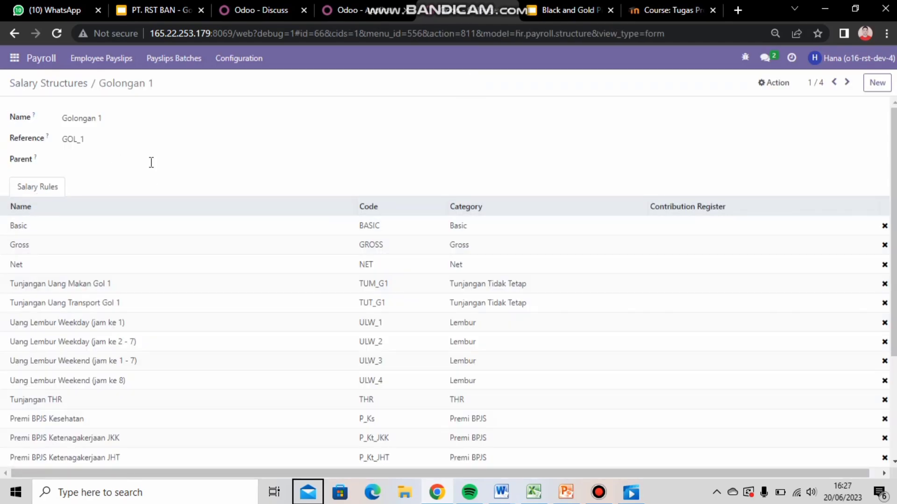
scroll(892, 234, down, 3)
scroll(886, 240, up, 1)
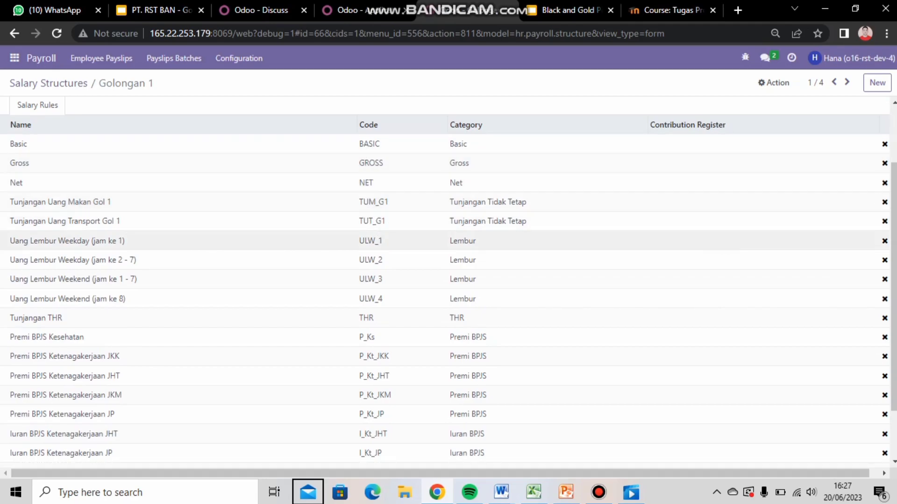
scroll(893, 123, down, 2)
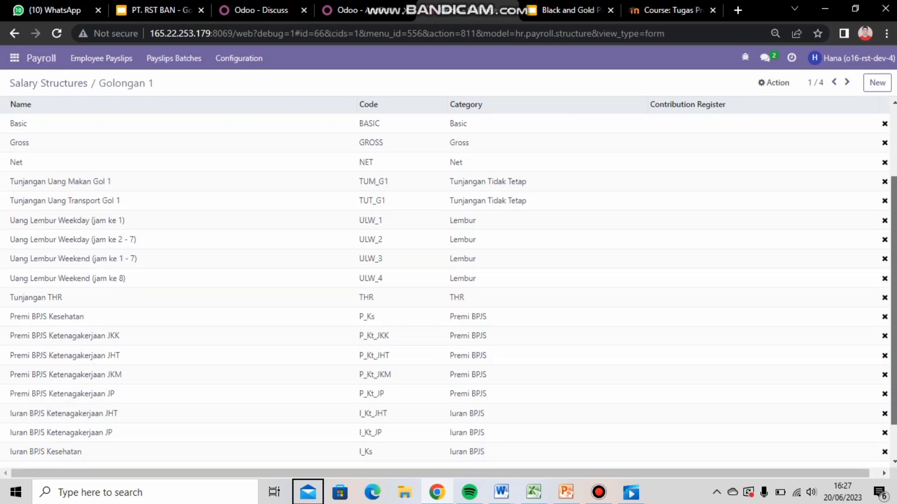
scroll(893, 123, up, 3)
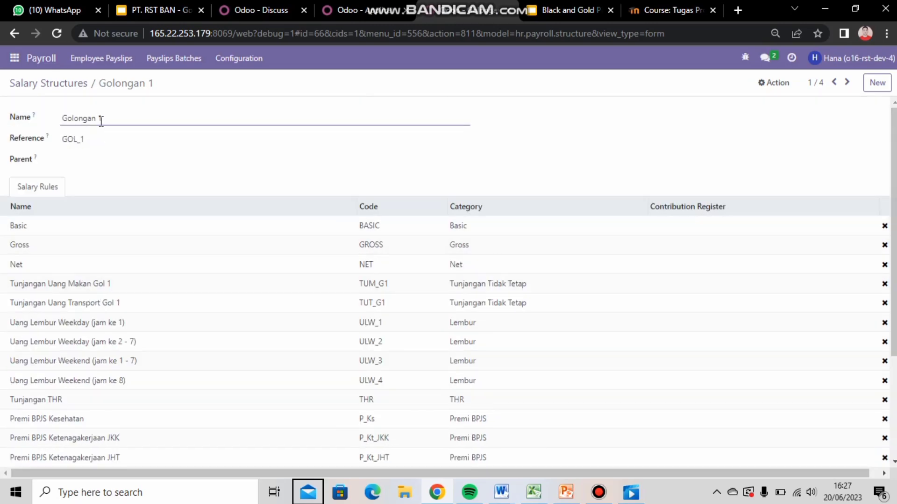
Go back to the salary structures and examine the salary rules of Golongan 2.
click(79, 92)
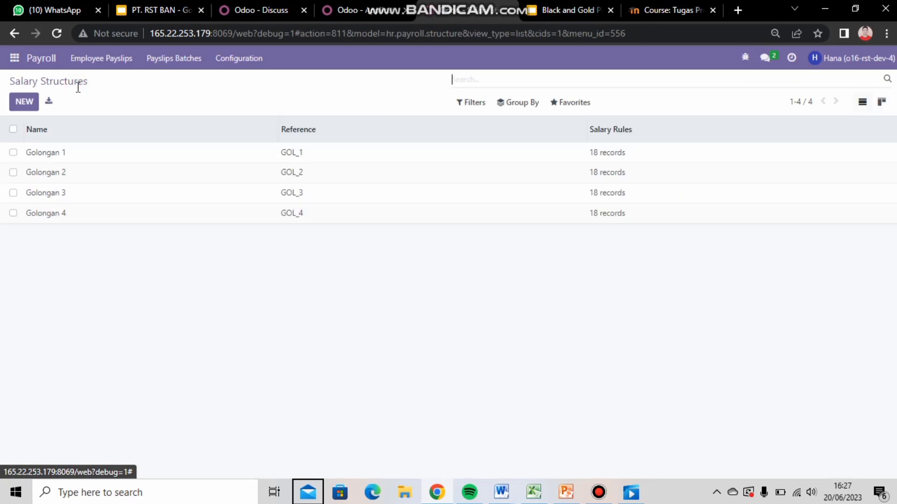
click(99, 171)
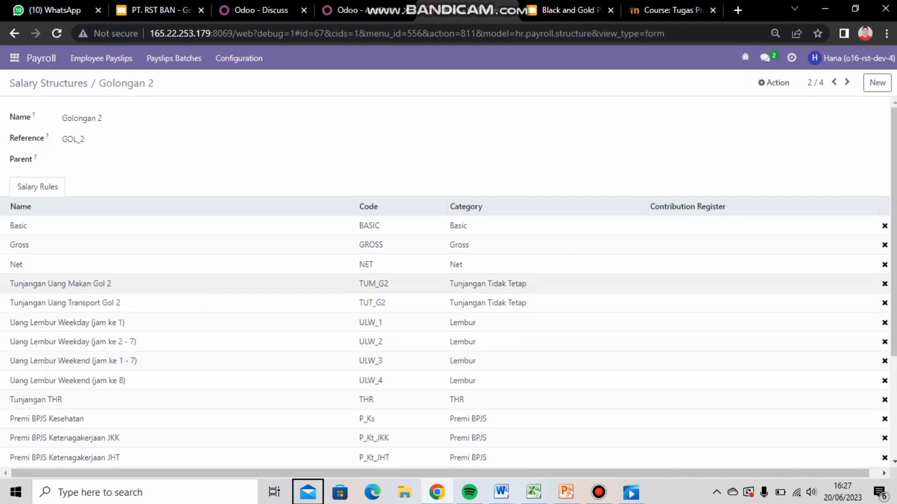
drag(893, 218, 893, 318)
scroll(892, 318, up, 3)
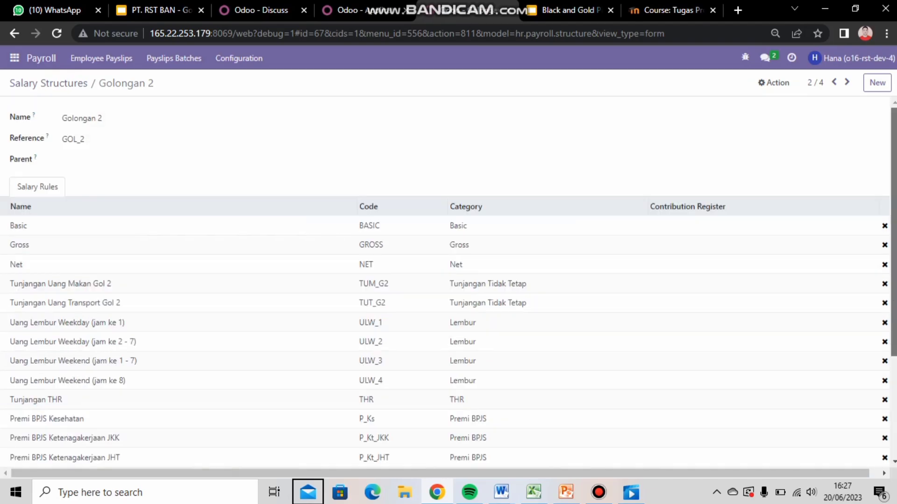
Open the Golongan 4 salary structure from the list and examine its Basic rule and its full set of salary rules.
click(50, 84)
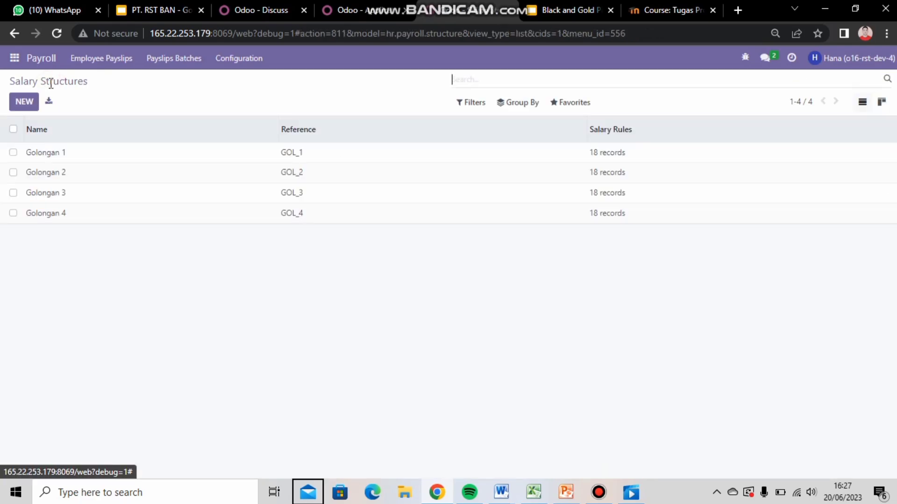
click(43, 218)
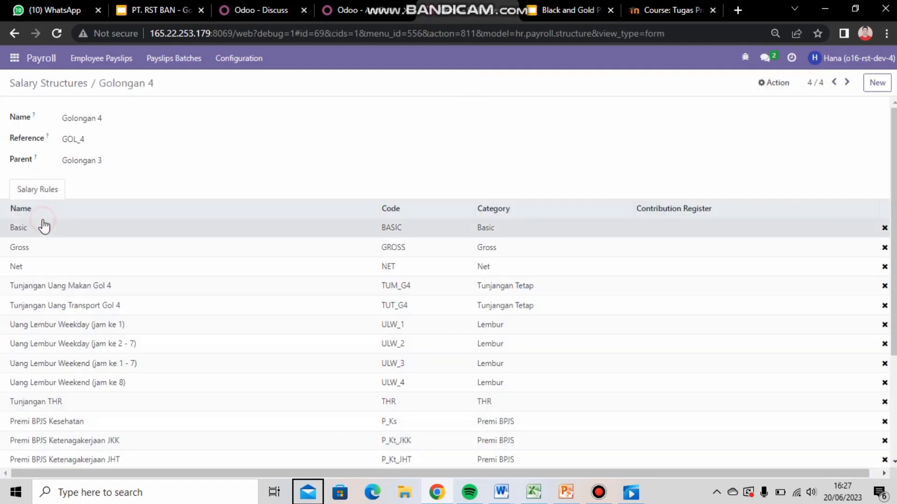
click(106, 233)
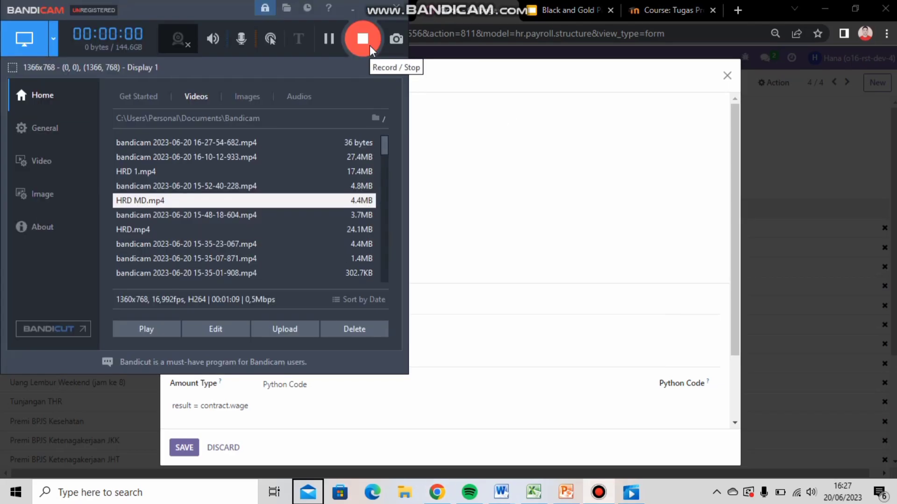
click(369, 46)
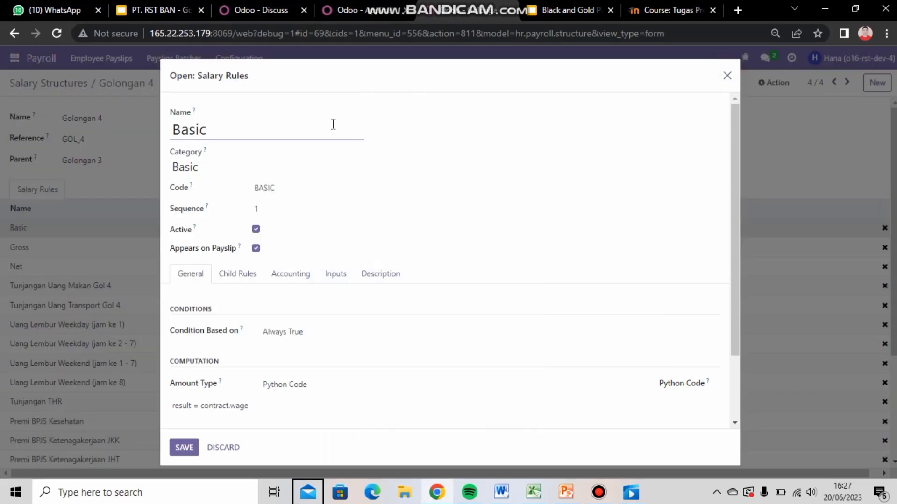
click(727, 77)
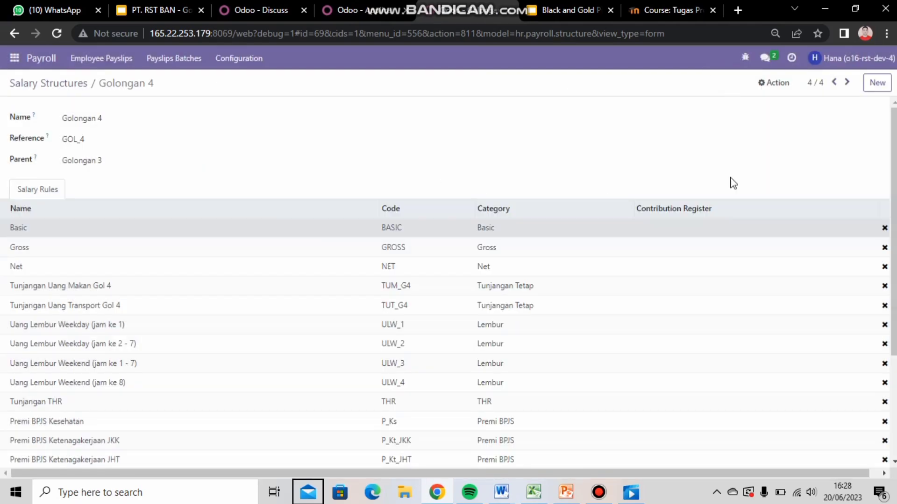
scroll(448, 285, down, 3)
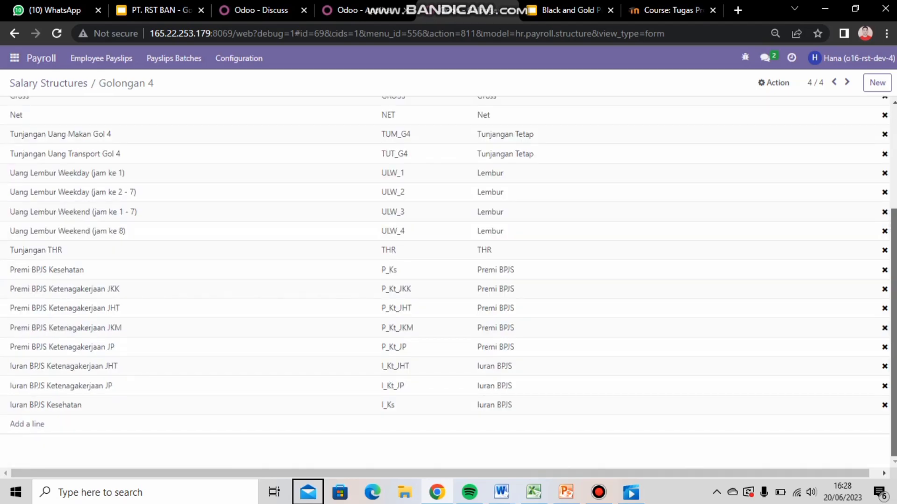
scroll(312, 254, up, 3)
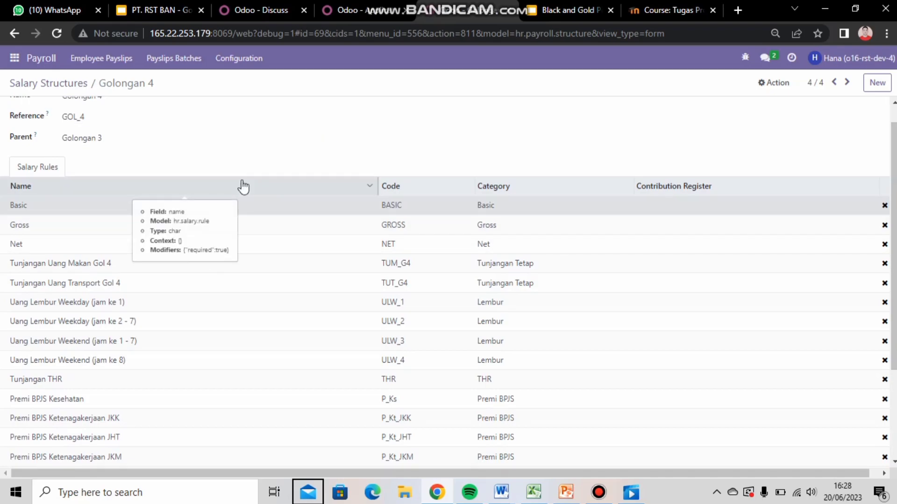
Open the fifth employee payslip, with status Done, and examine its header details, worked days and other inputs.
click(96, 61)
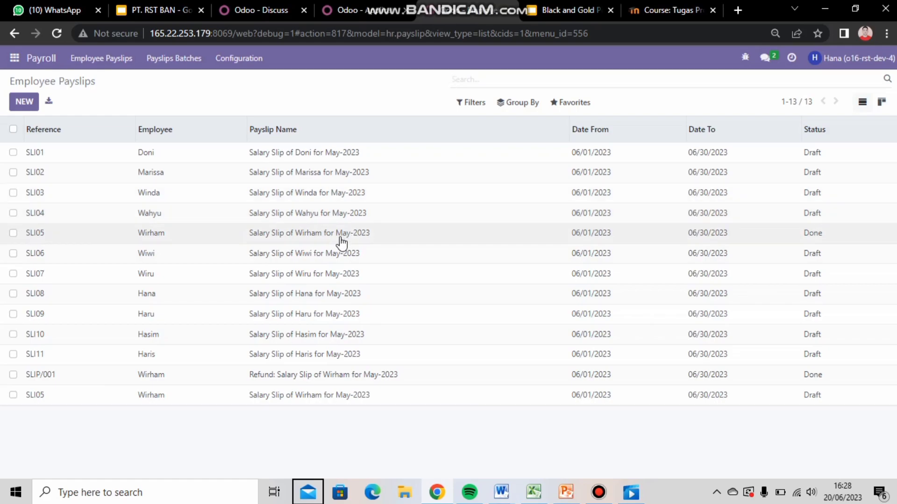
click(315, 237)
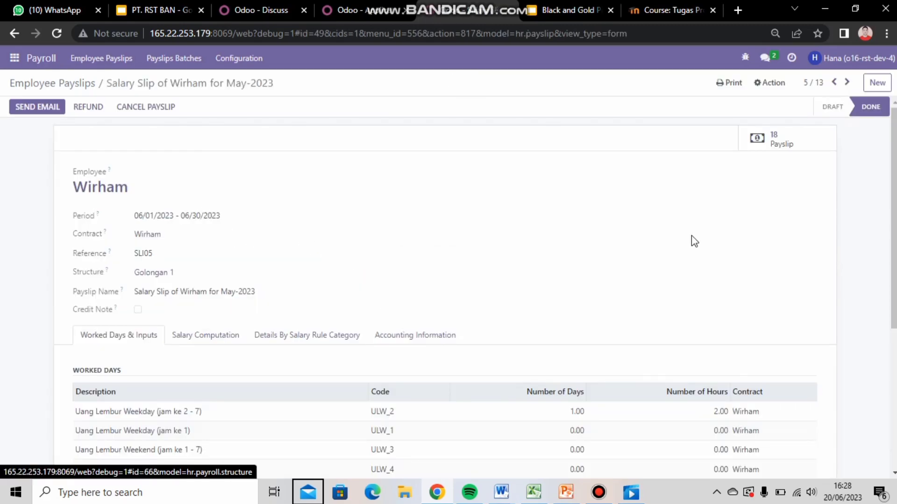
scroll(448, 280, down, 3)
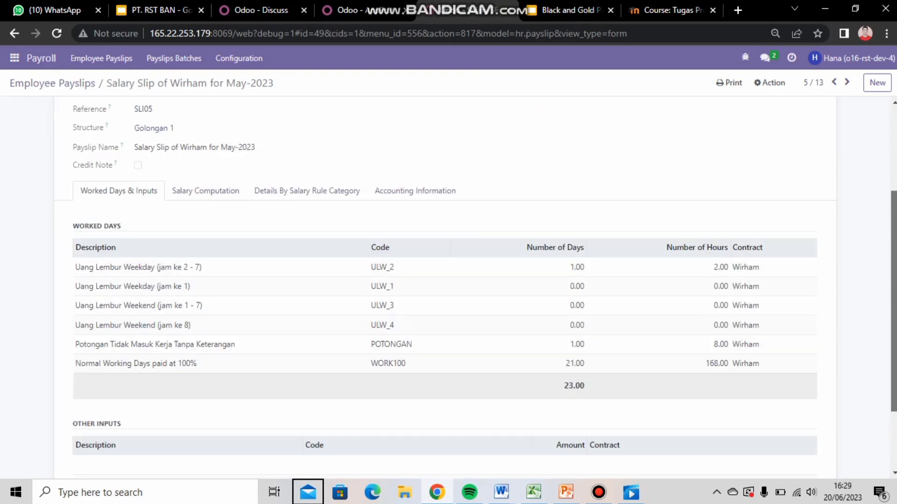
scroll(888, 209, up, 3)
scroll(885, 212, down, 2)
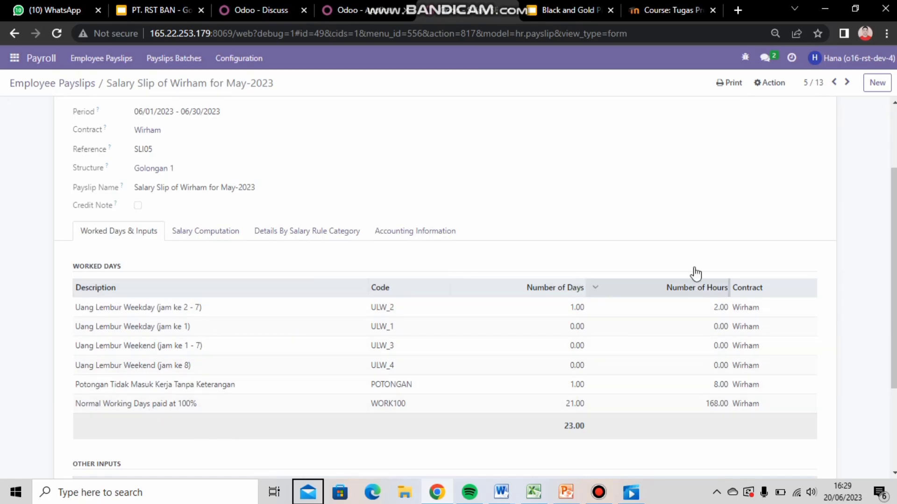
scroll(693, 270, up, 2)
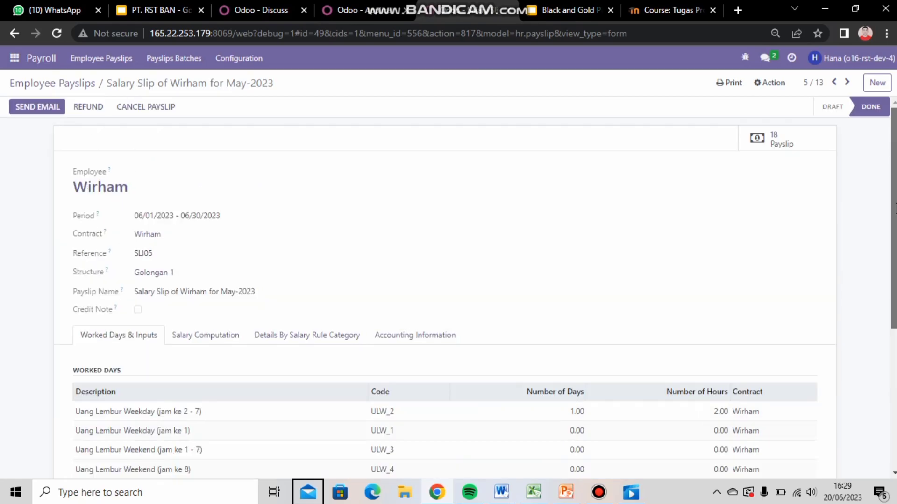
scroll(892, 177, down, 4)
scroll(892, 177, up, 4)
scroll(887, 161, down, 4)
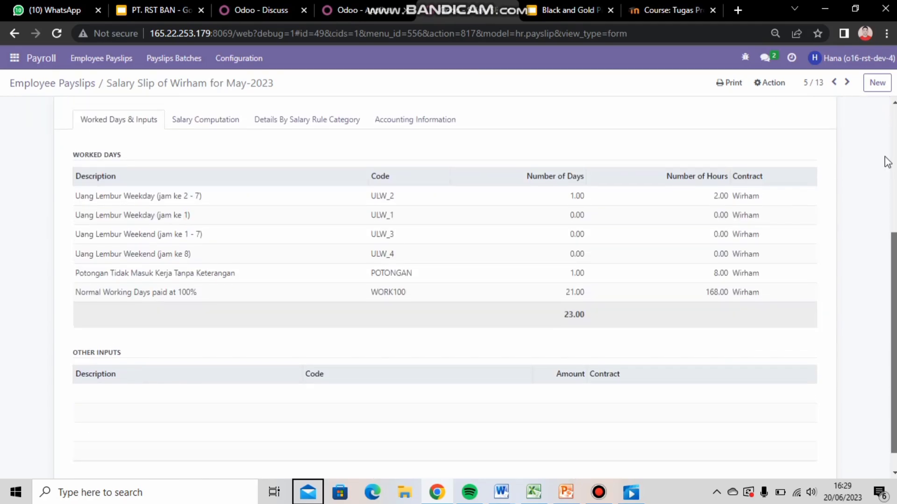
scroll(886, 176, up, 4)
scroll(891, 269, down, 1)
scroll(891, 270, down, 2)
scroll(892, 261, up, 1)
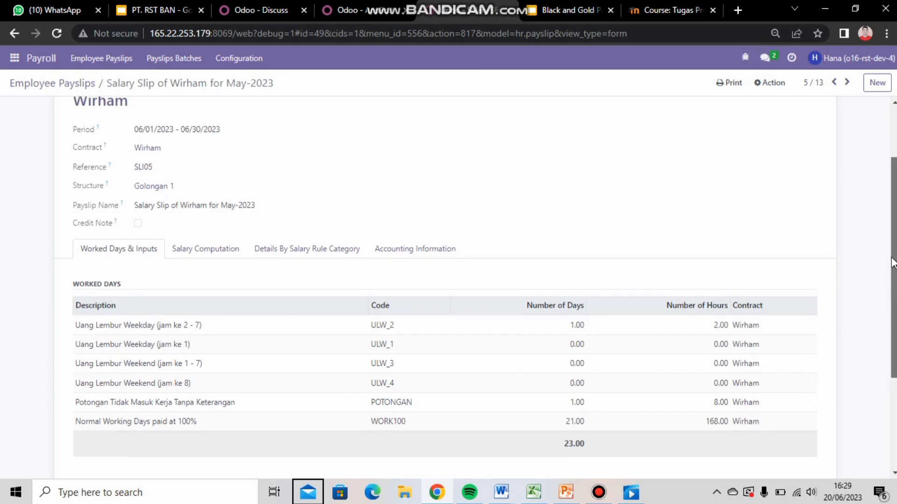
scroll(892, 256, up, 2)
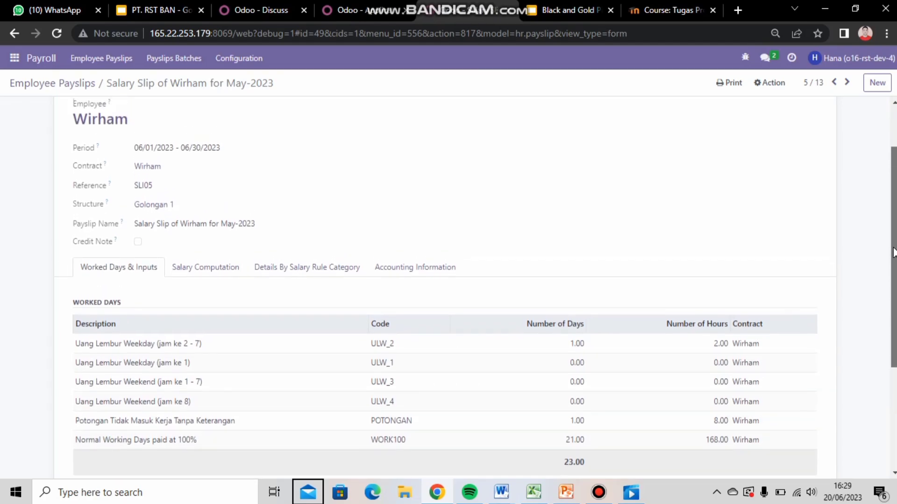
scroll(881, 210, down, 1)
scroll(882, 210, up, 1)
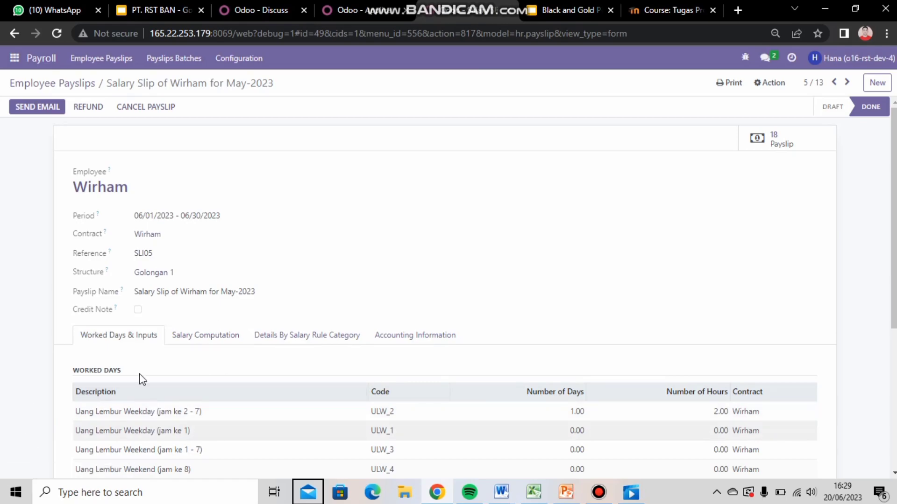
Show the payslip's salary computation and examine the rate, amount and total of every line from Basic to Iuran BPJS Kesehatan.
click(203, 344)
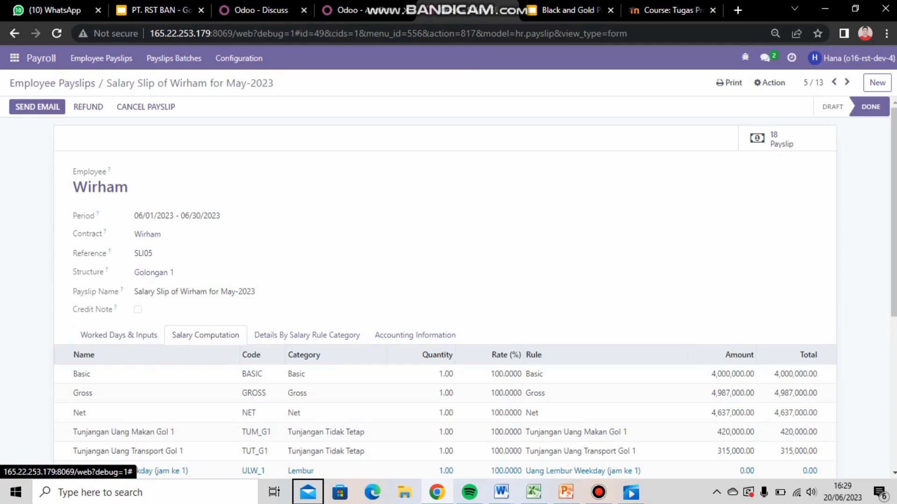
scroll(890, 297, down, 4)
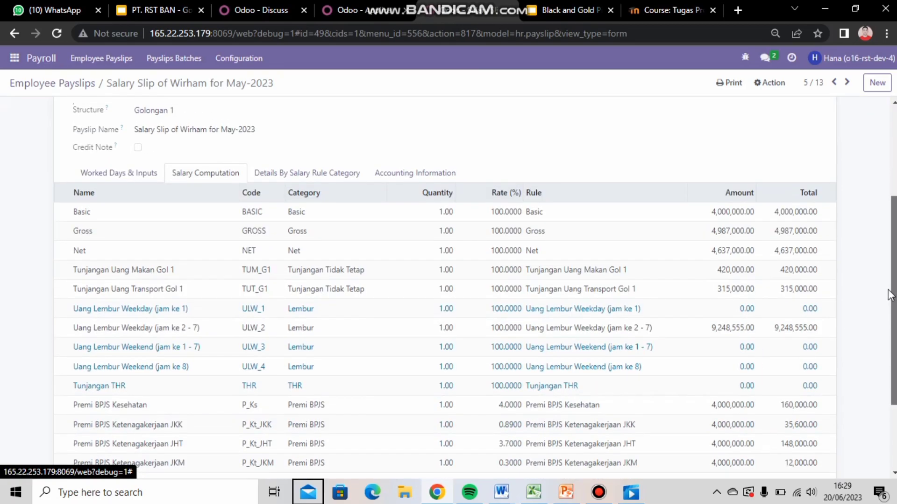
scroll(890, 297, up, 3)
scroll(892, 278, up, 1)
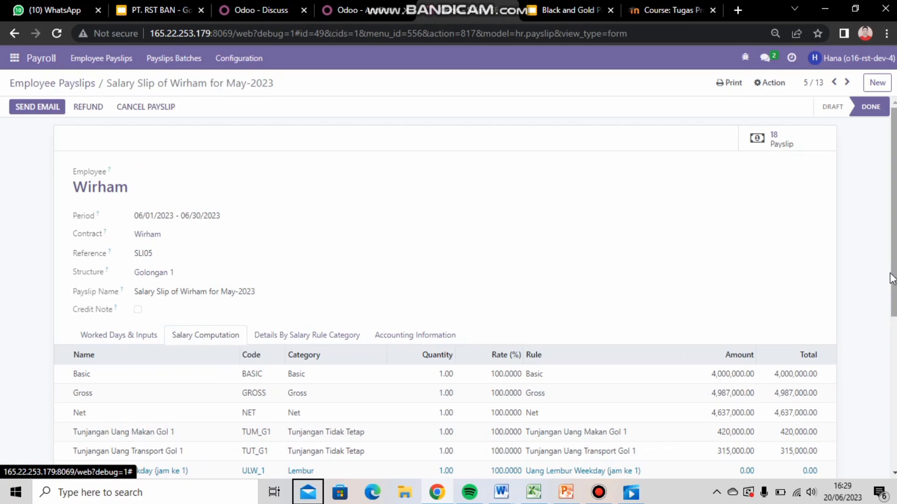
drag(892, 278, 883, 371)
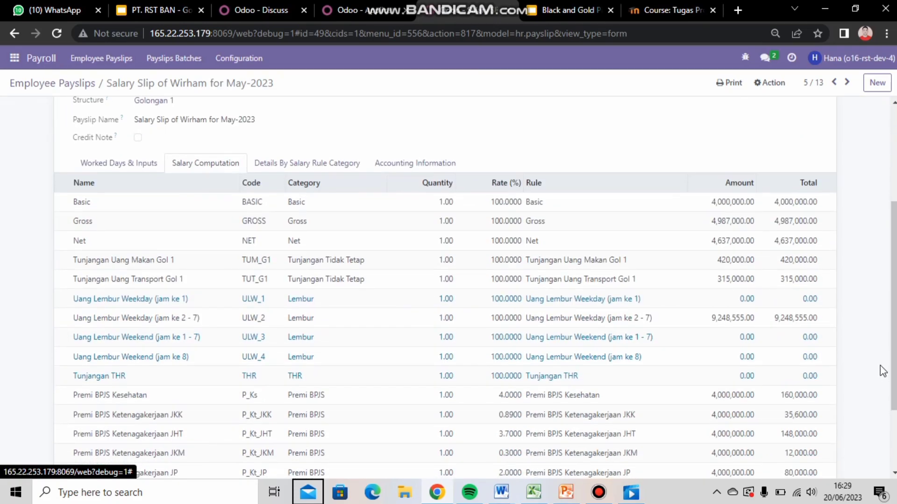
drag(893, 286, 895, 342)
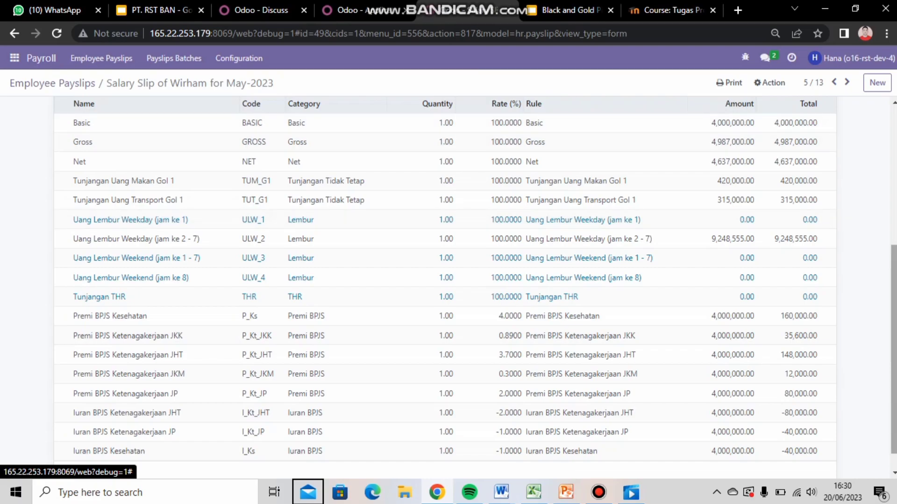
drag(460, 219, 345, 209)
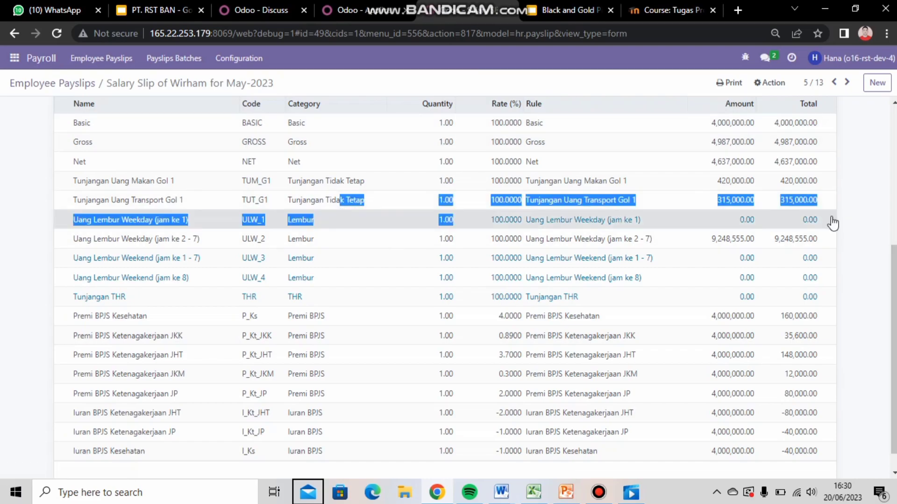
click(869, 224)
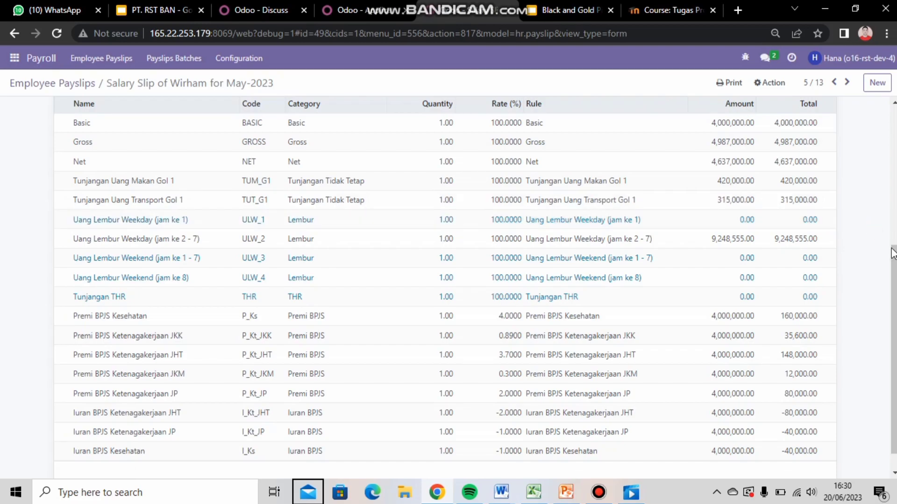
scroll(893, 350, down, 1)
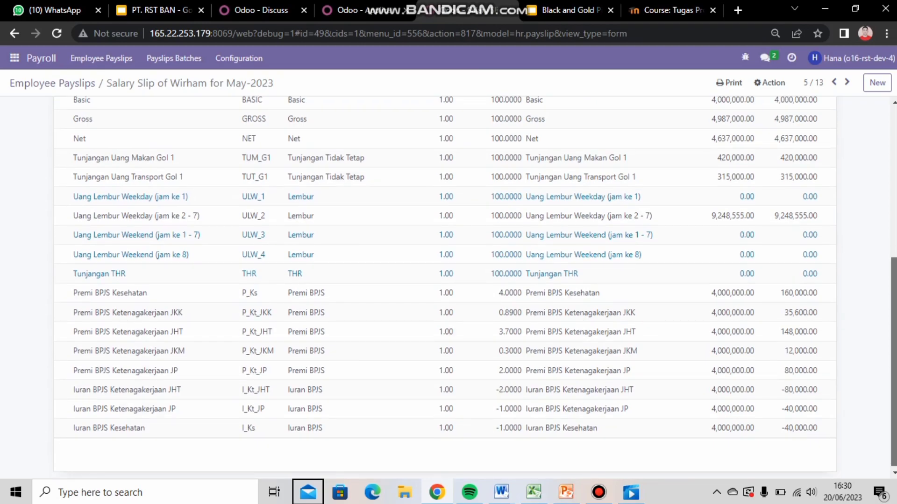
scroll(894, 271, up, 1)
scroll(893, 266, up, 1)
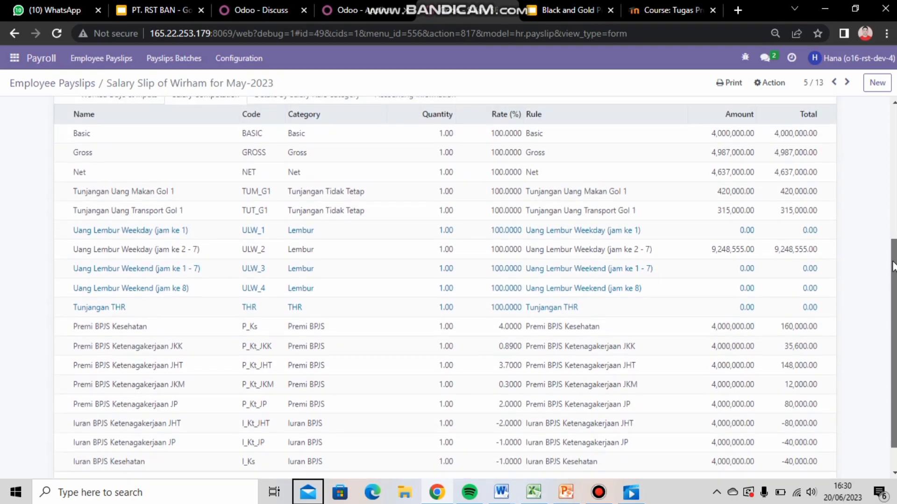
Review the payslip's header and its salary computation, covering the allowance, overtime, THR, BPJS premium and BPJS contribution lines.
drag(892, 265, 890, 192)
scroll(895, 180, down, 3)
scroll(894, 180, up, 1)
scroll(894, 180, up, 3)
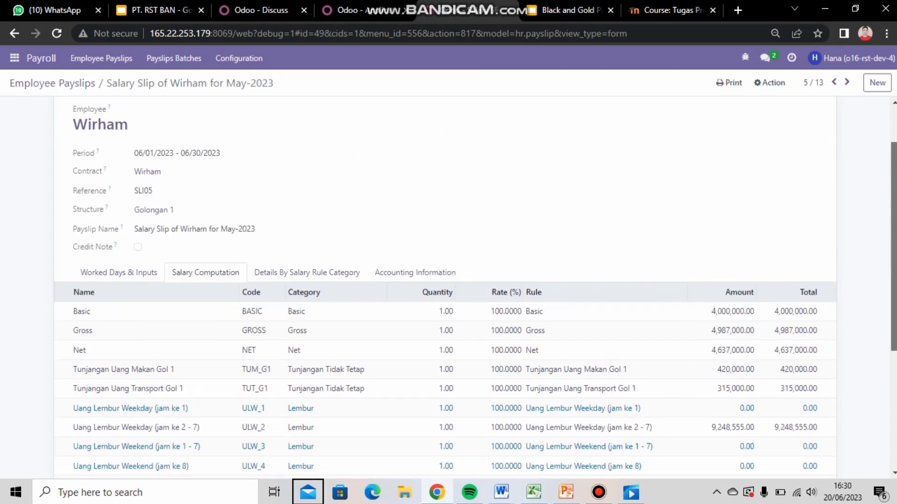
scroll(895, 180, down, 2)
scroll(467, 290, down, 3)
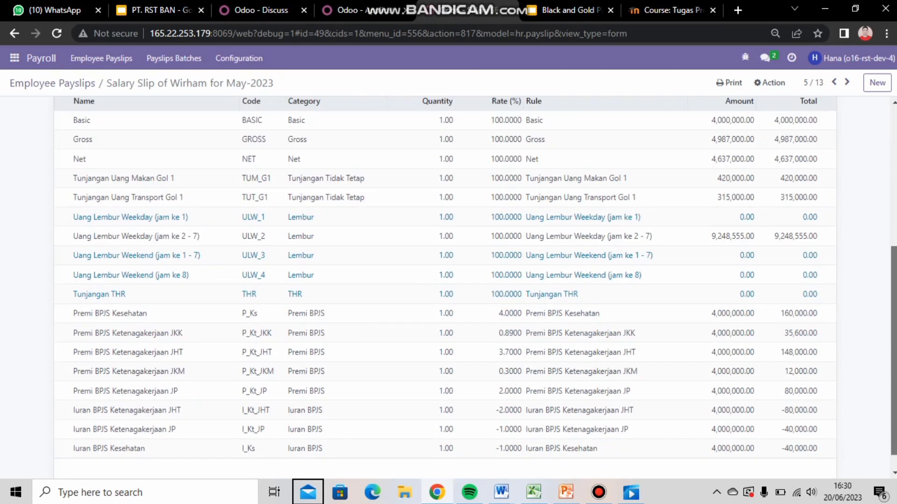
scroll(582, 214, up, 2)
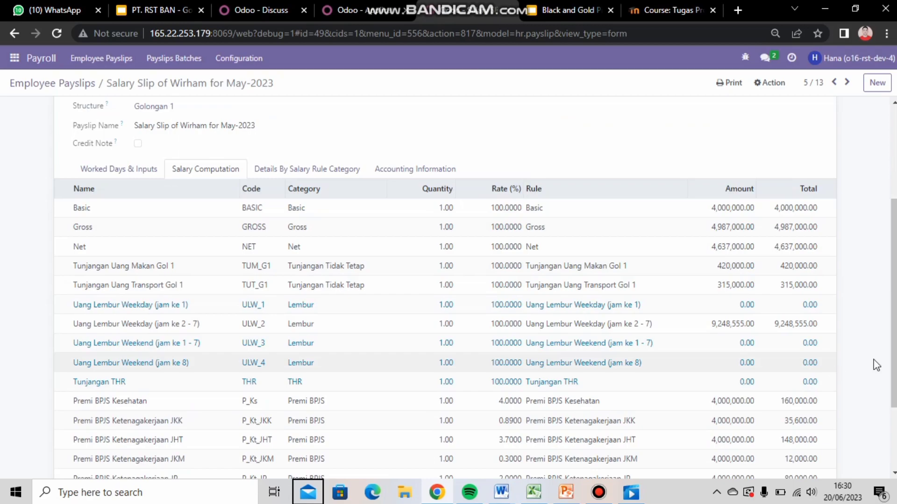
scroll(875, 364, up, 3)
scroll(453, 287, up, 1)
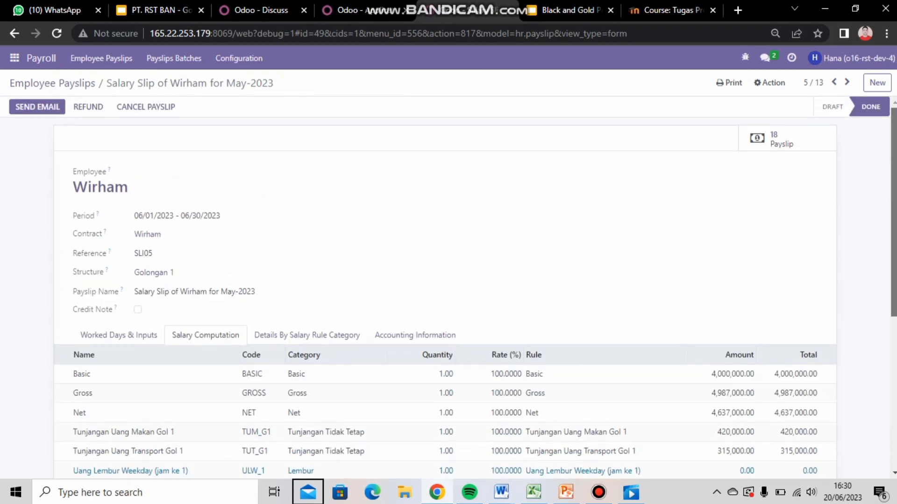
scroll(475, 287, down, 4)
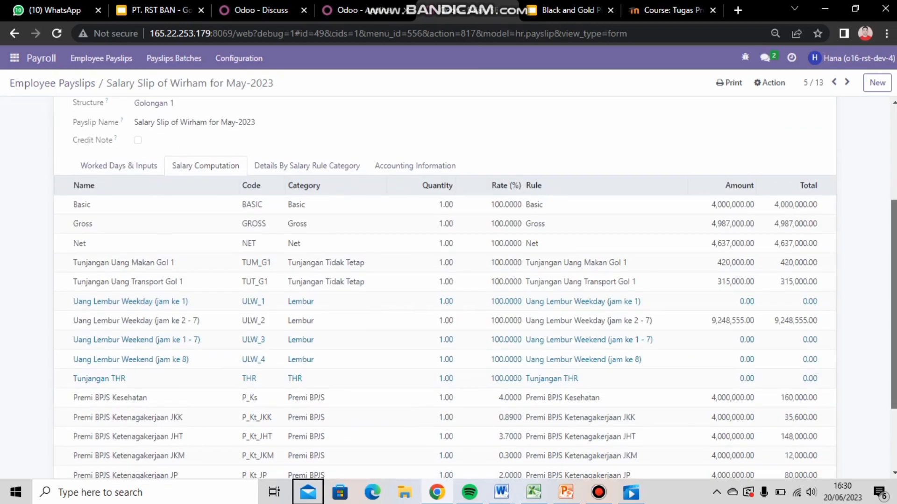
scroll(445, 287, down, 2)
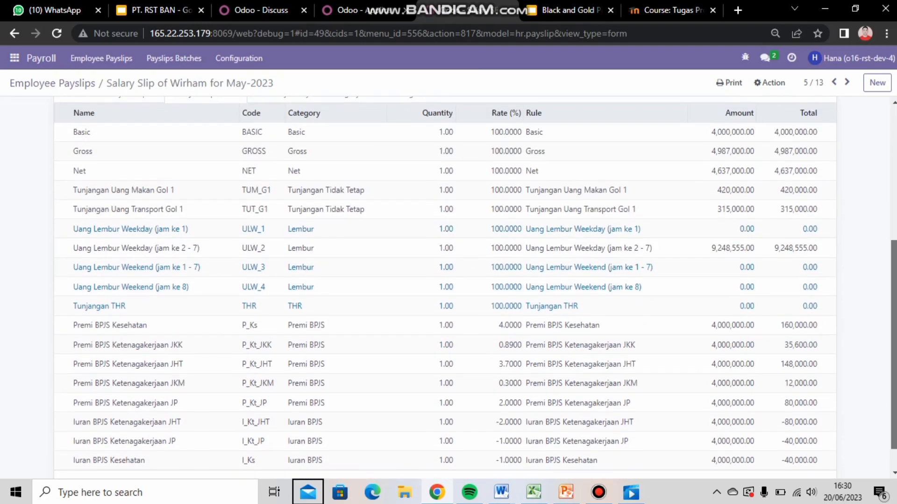
scroll(444, 287, up, 1)
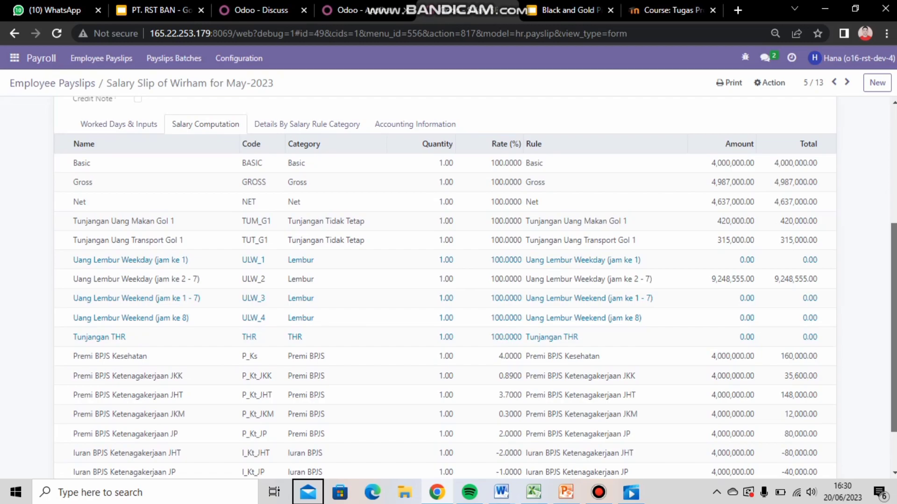
scroll(444, 287, down, 2)
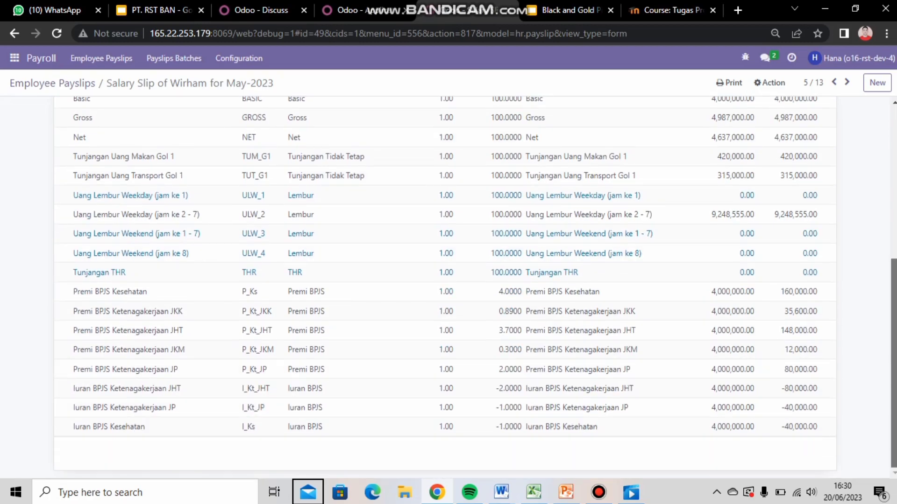
scroll(883, 365, up, 3)
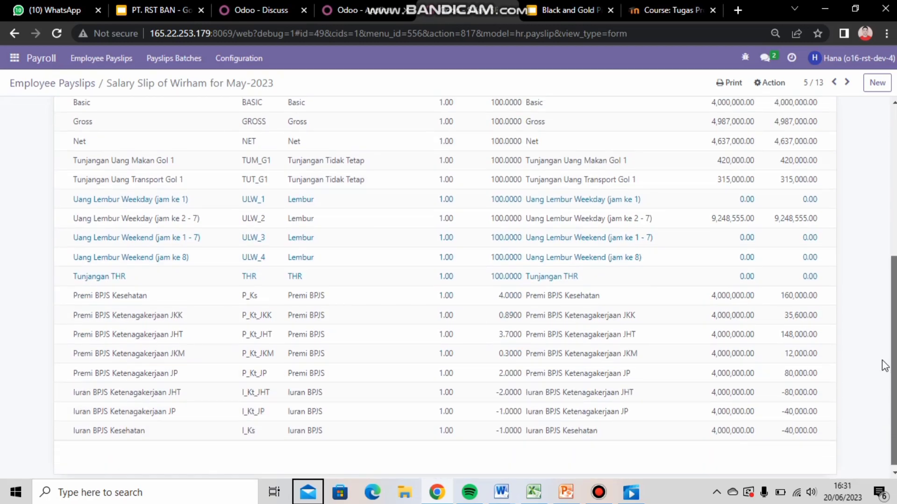
scroll(892, 323, up, 6)
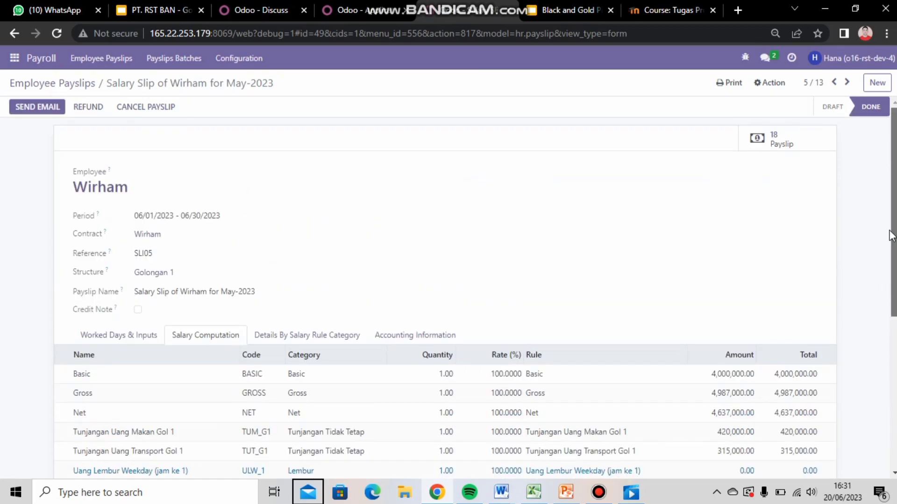
scroll(892, 250, down, 2)
scroll(886, 196, up, 2)
scroll(449, 286, down, 2)
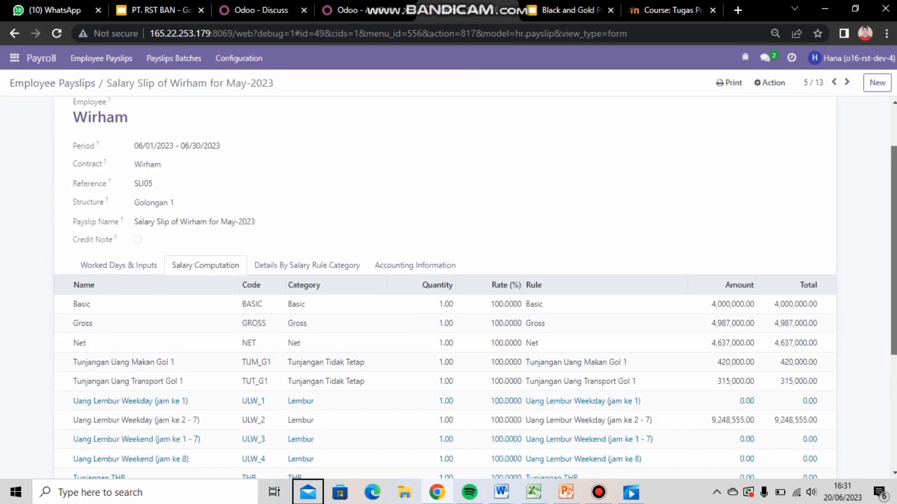
scroll(844, 366, down, 3)
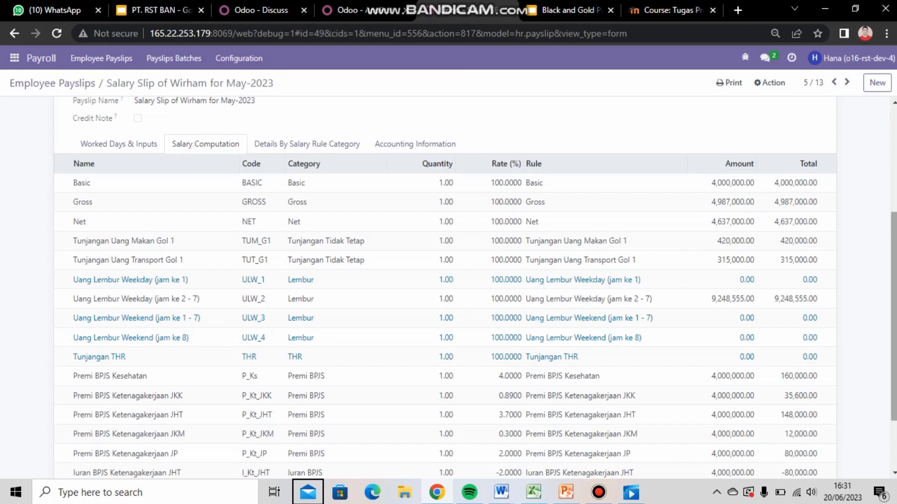
scroll(894, 297, up, 4)
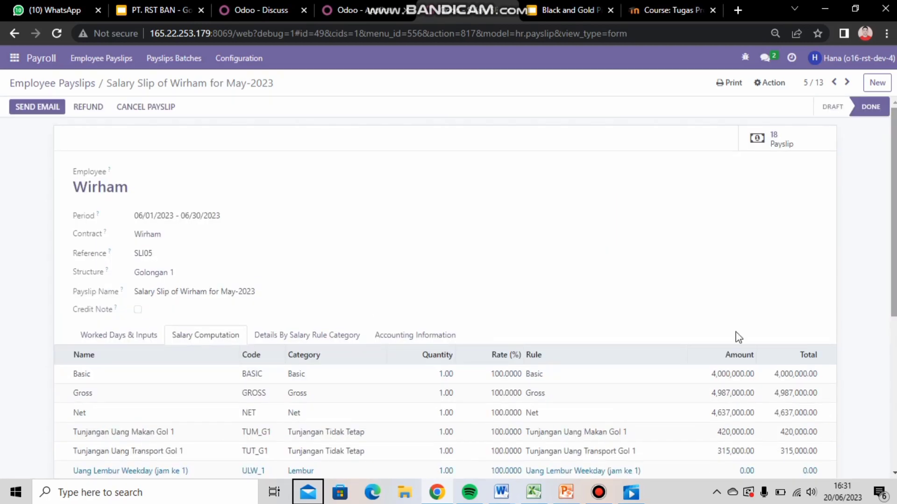
mouse_move(894, 208)
mouse_down()
mouse_move(892, 289)
mouse_move(890, 214)
mouse_up()
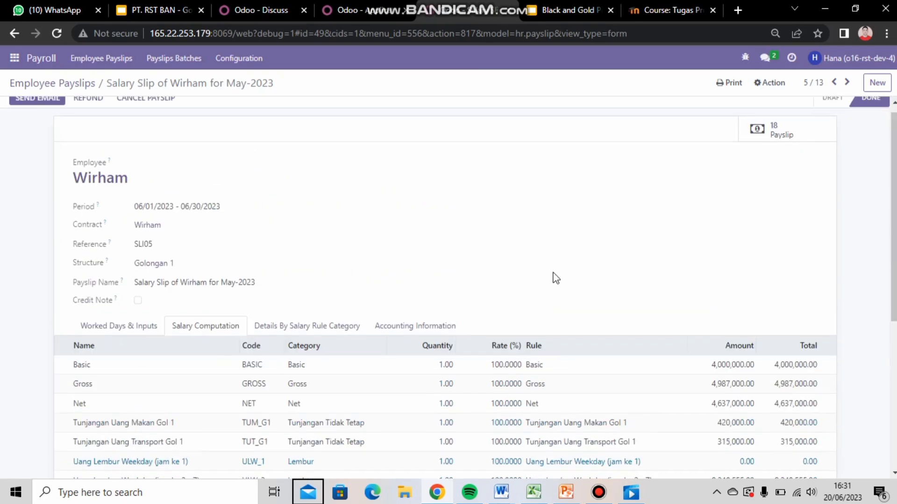
scroll(893, 215, up, 1)
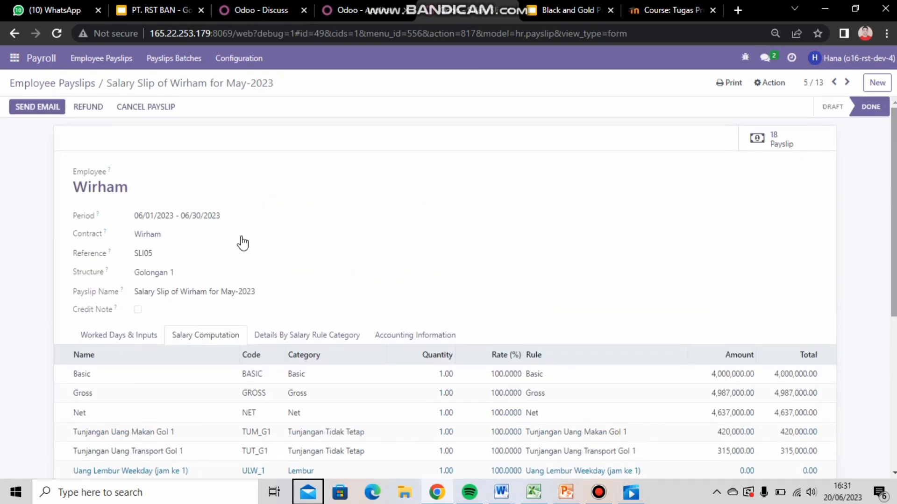
Print the employee's payslip as a PDF and open the downloaded file.
click(725, 89)
click(738, 103)
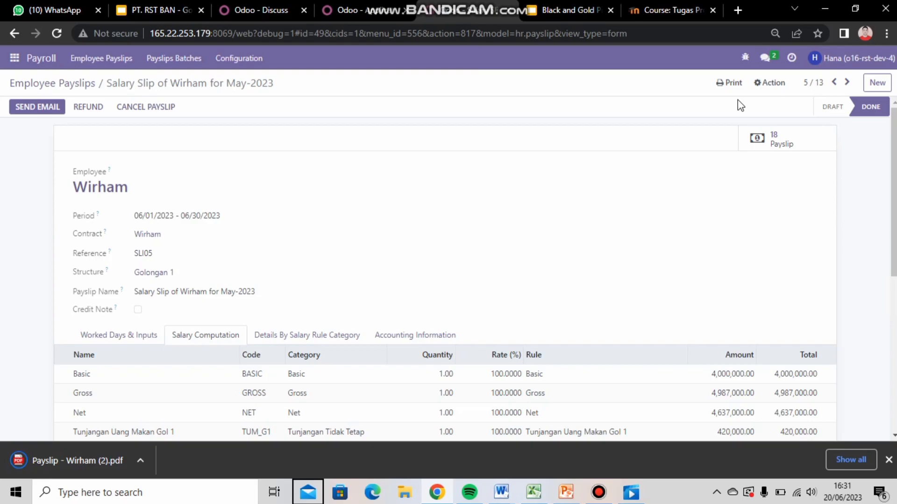
click(95, 456)
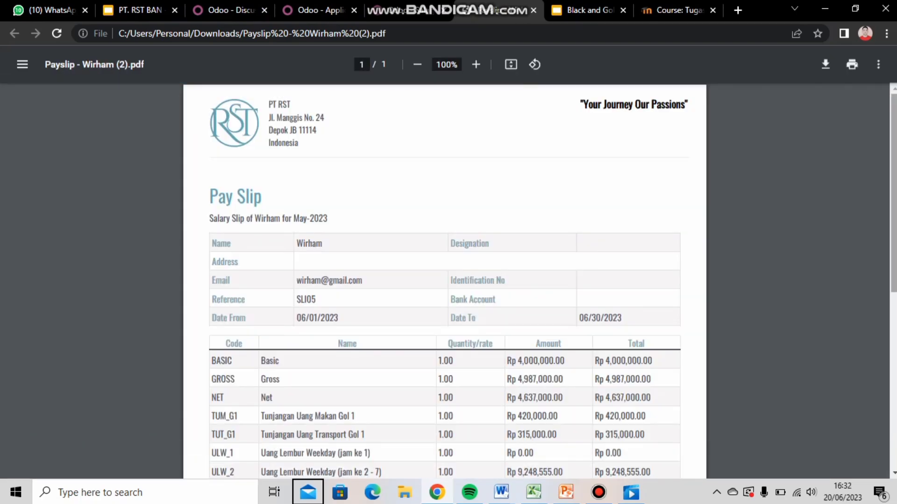
Examine the PDF payslip from the company letterhead and employee details through all salary lines to the authorized signature and footer.
scroll(443, 280, down, 5)
scroll(444, 280, down, 3)
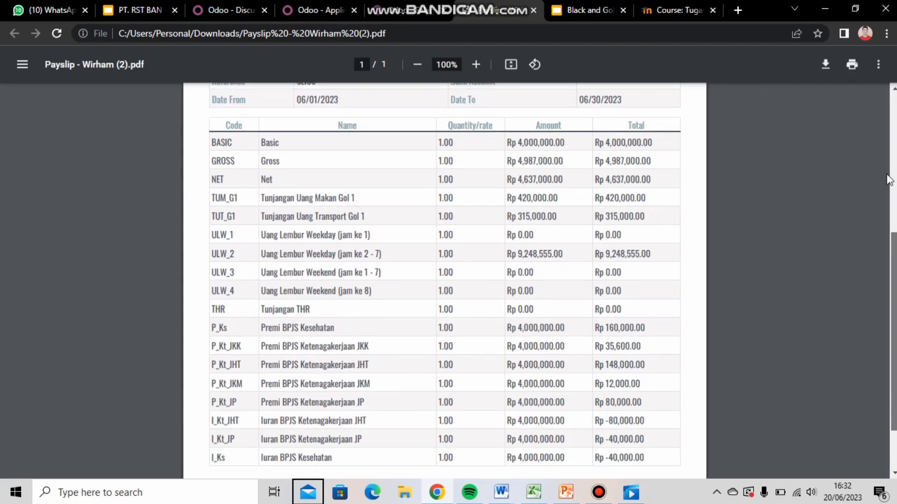
scroll(444, 280, up, 6)
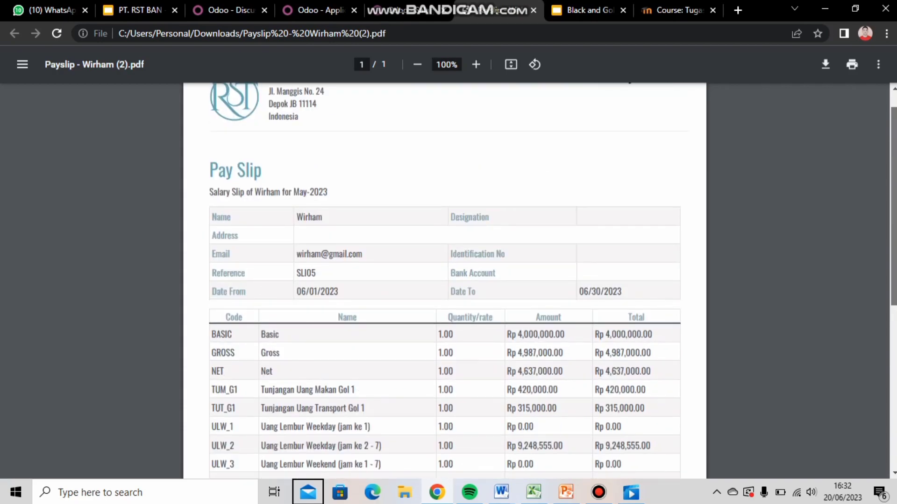
scroll(444, 280, down, 2)
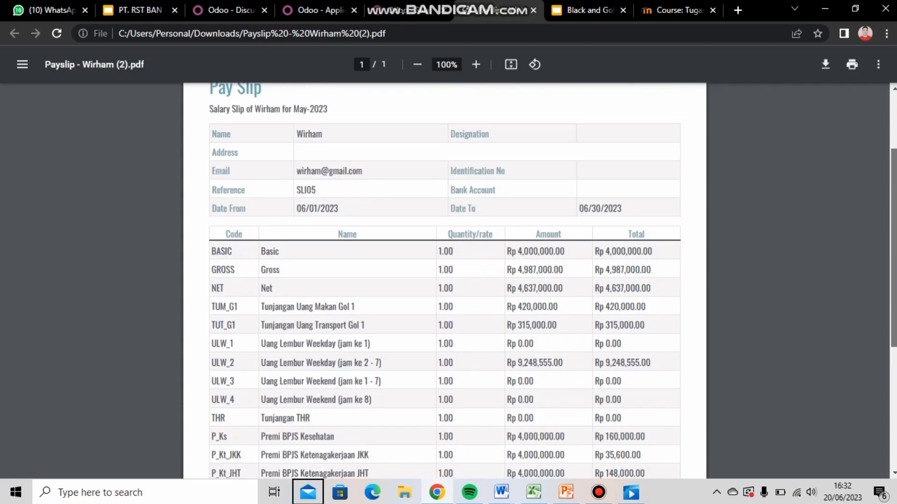
scroll(444, 280, up, 3)
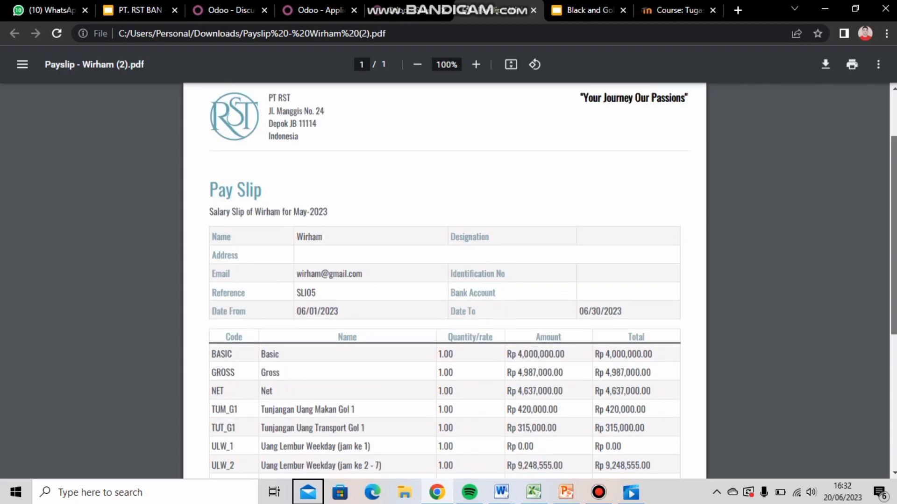
scroll(444, 280, down, 5)
scroll(798, 250, down, 1)
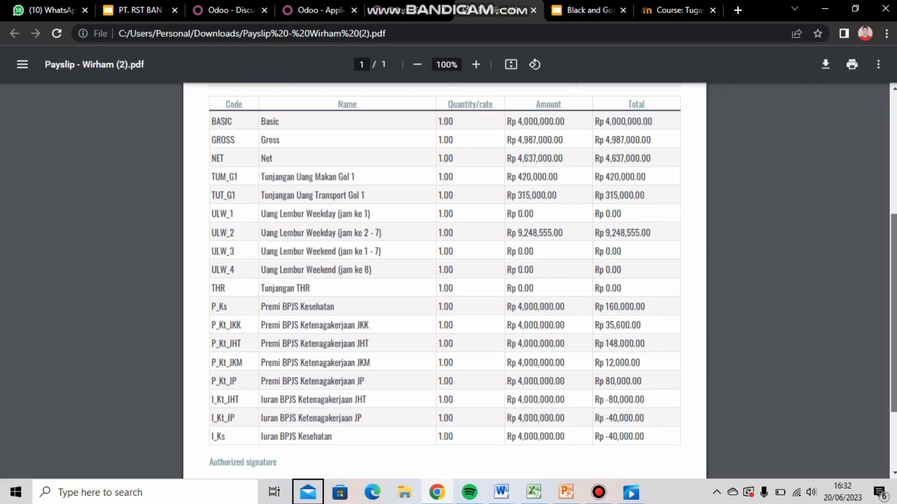
scroll(892, 327, down, 2)
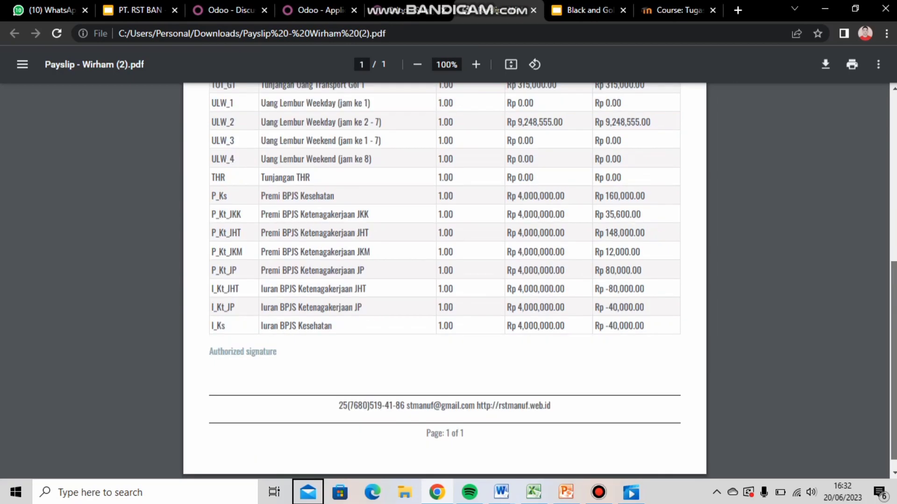
scroll(893, 281, up, 4)
scroll(444, 280, up, 3)
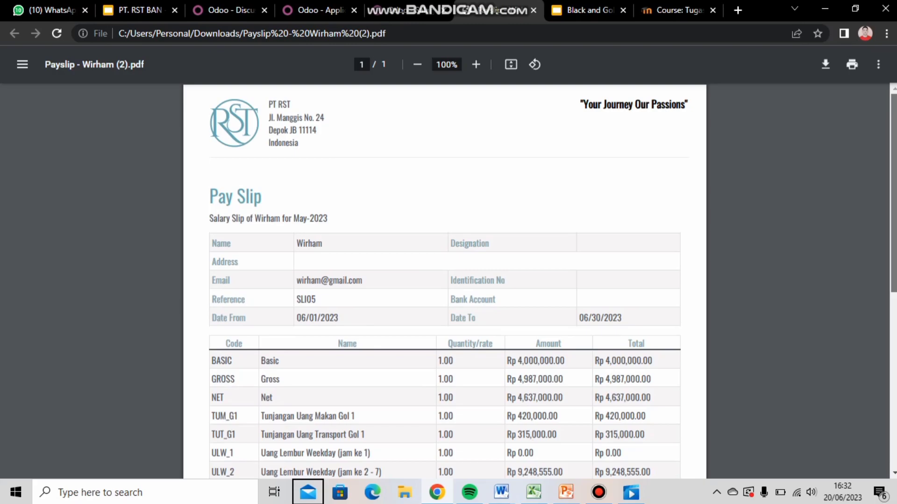
scroll(444, 280, down, 7)
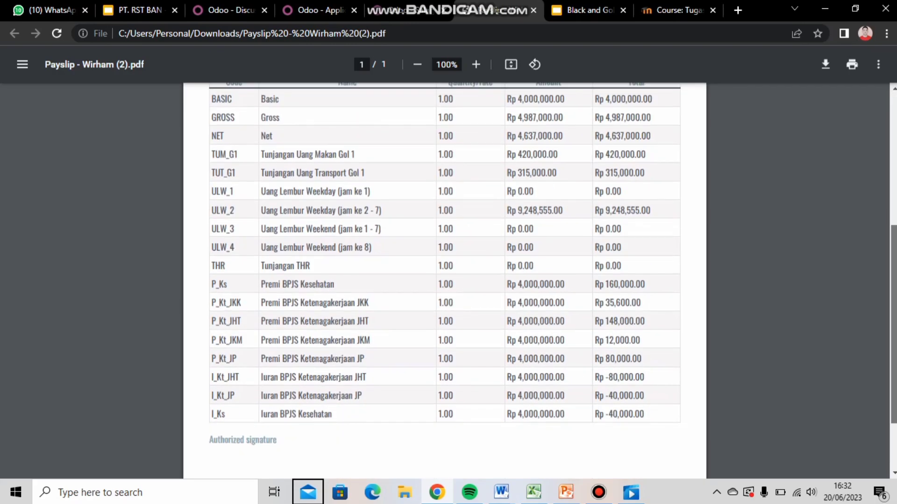
drag(893, 294, 883, 94)
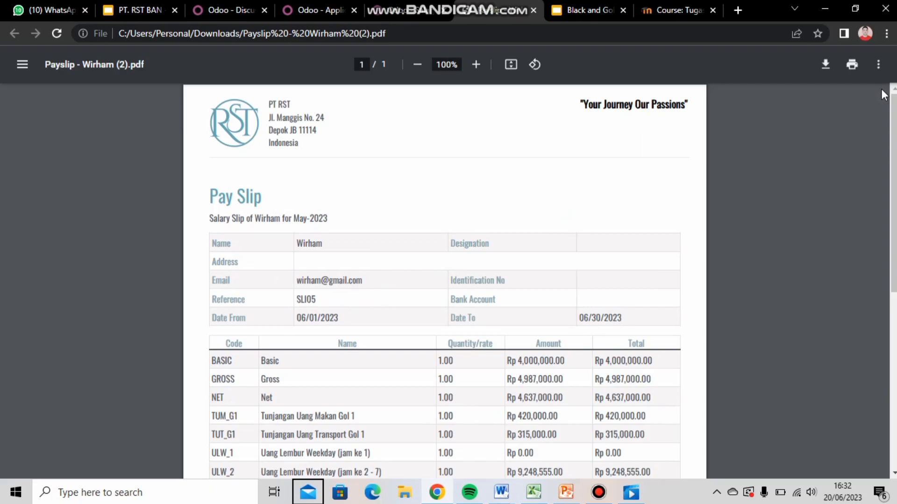